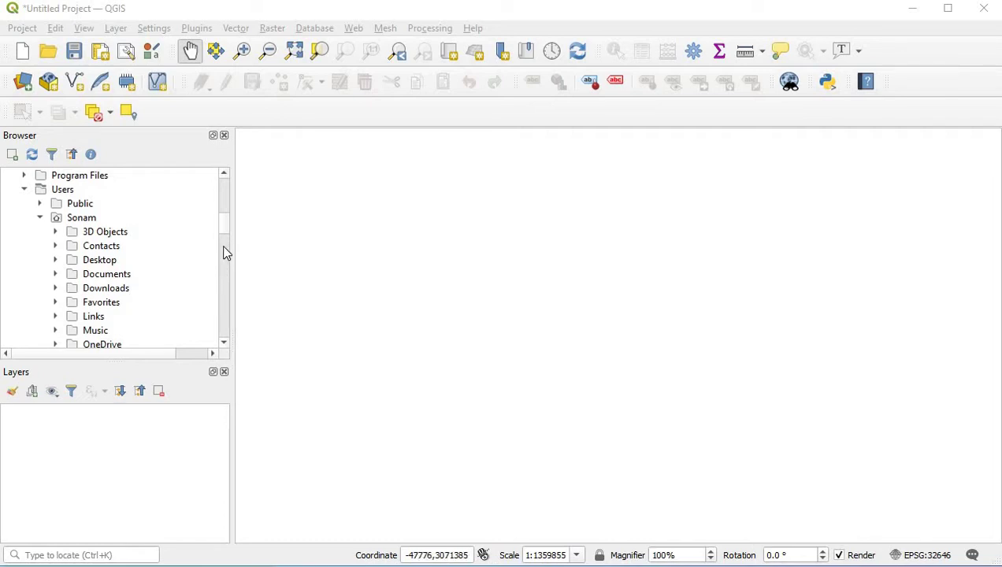
Step: Add the Dzongkhag.shp layer from the Dzongkhag folder to the map
{"action": "left_click_drag", "start_coordinate": [223, 227], "coordinate": [226, 255]}
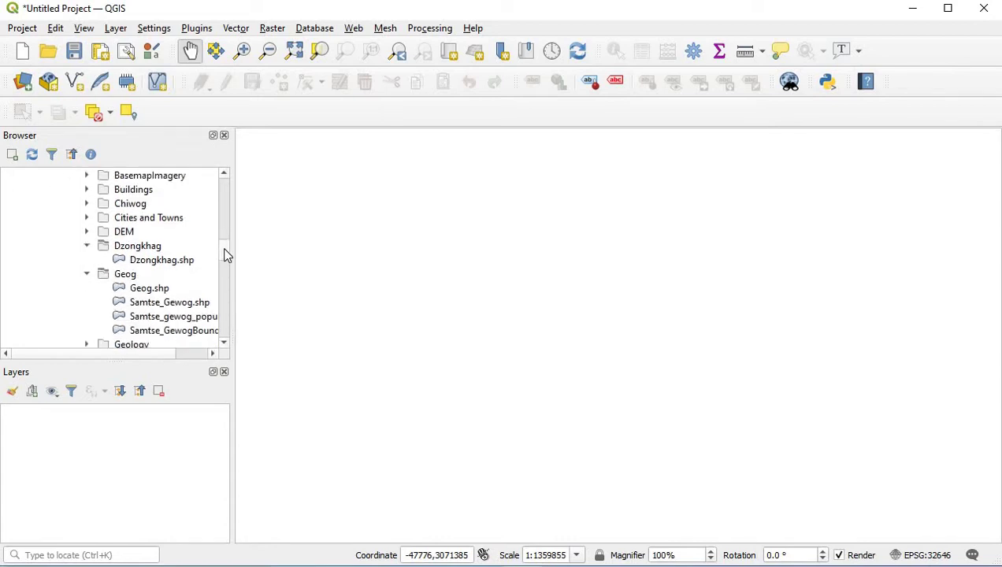
{"action": "left_click", "coordinate": [172, 265]}
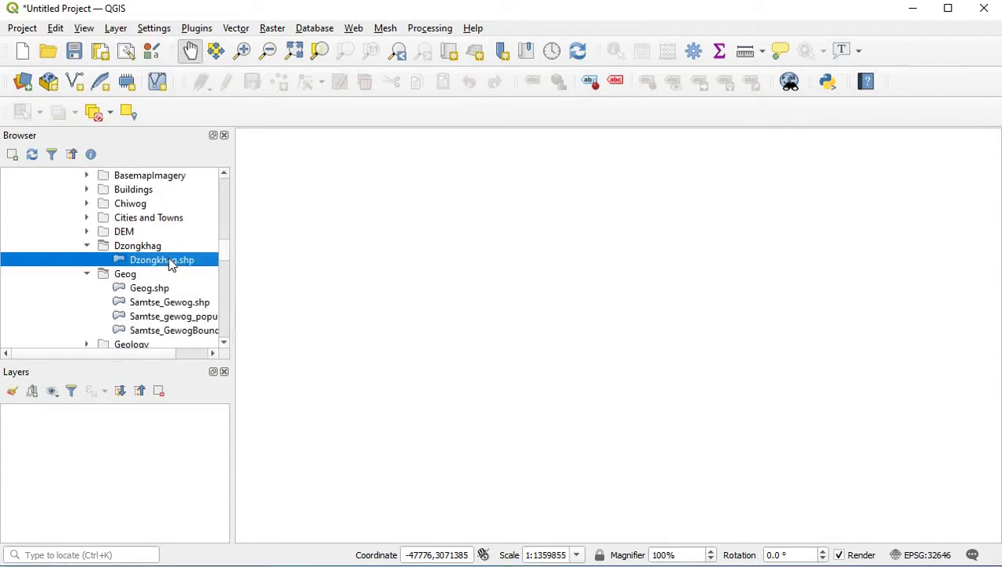
{"action": "double_click", "coordinate": [172, 266]}
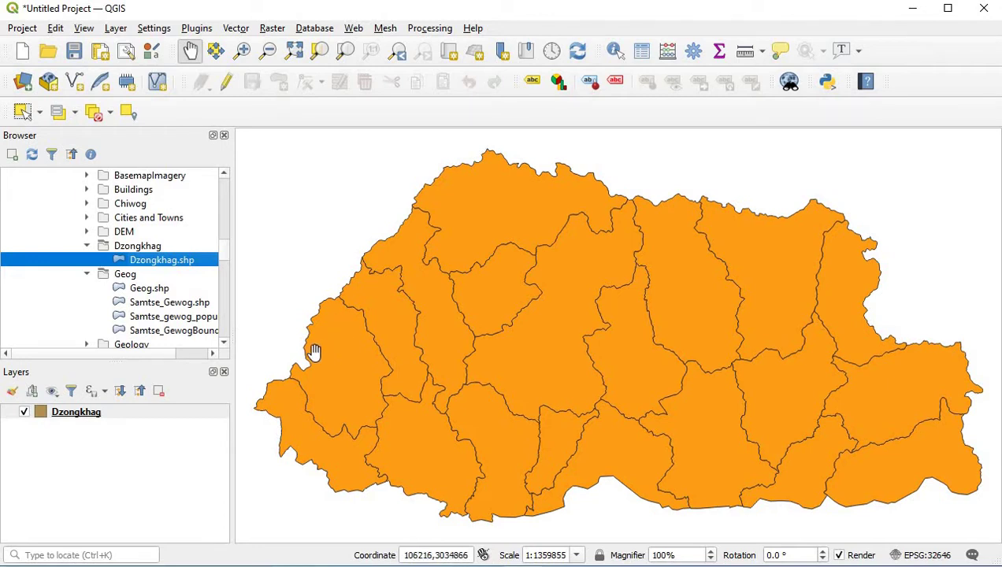
Step: Set the Dzongkhag layer's simple fill colour to white and apply it
{"action": "left_click", "coordinate": [76, 415]}
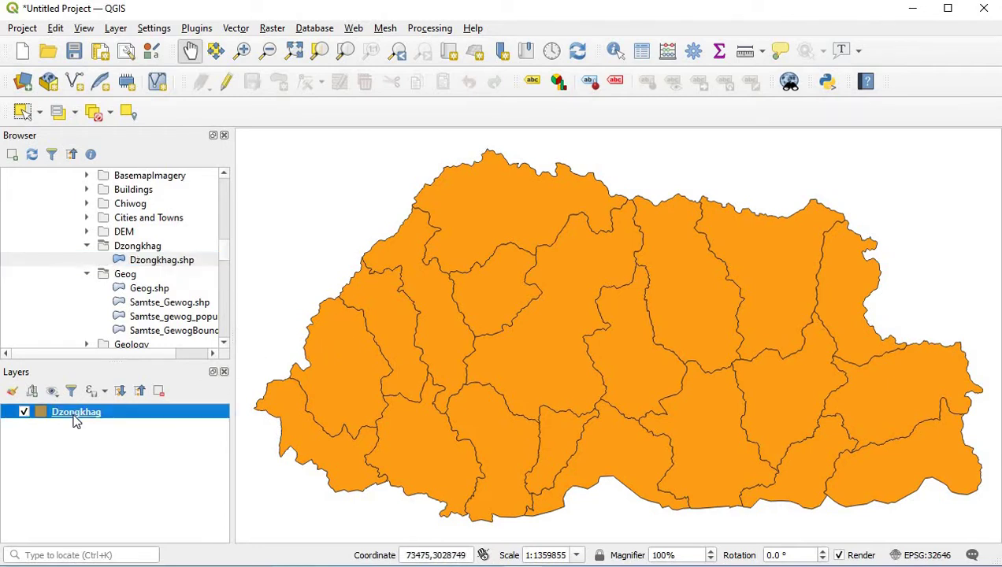
{"action": "double_click", "coordinate": [76, 415]}
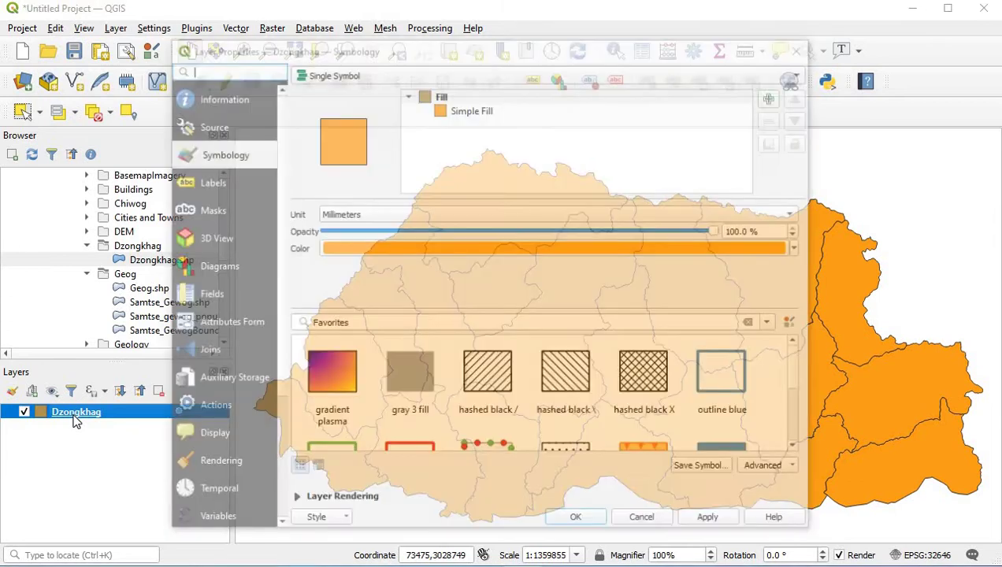
{"action": "left_click", "coordinate": [482, 110]}
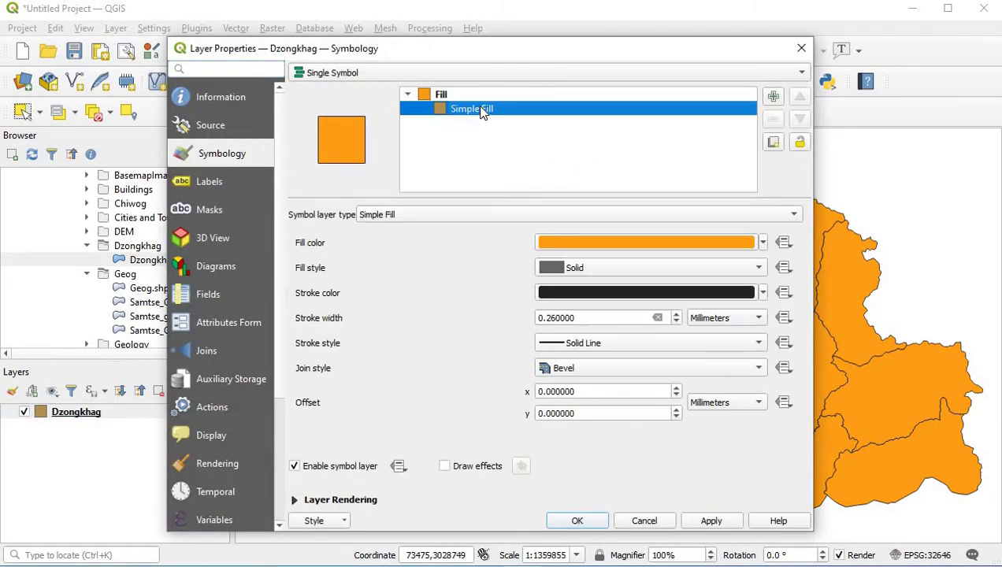
{"action": "left_click", "coordinate": [762, 241]}
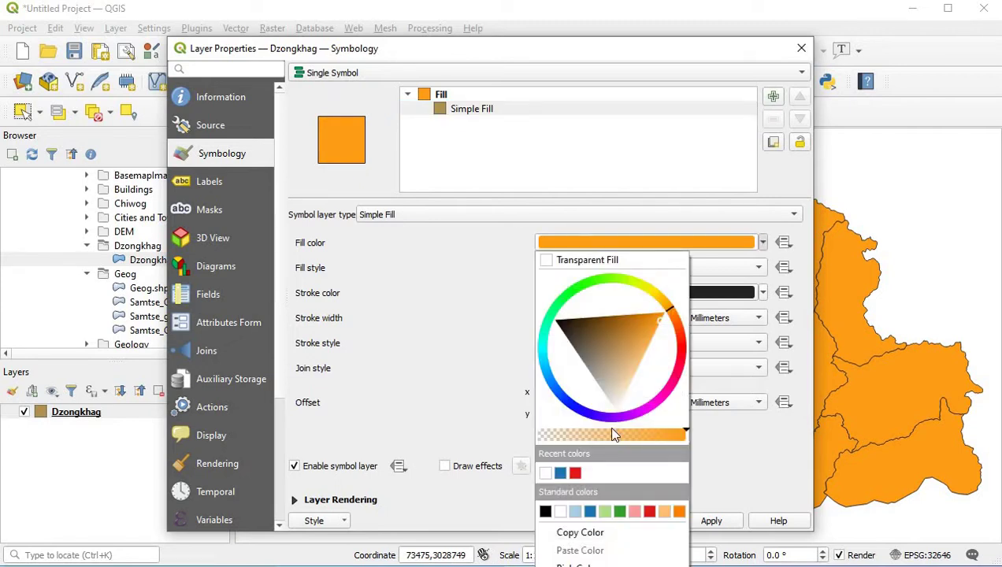
{"action": "left_click", "coordinate": [558, 511]}
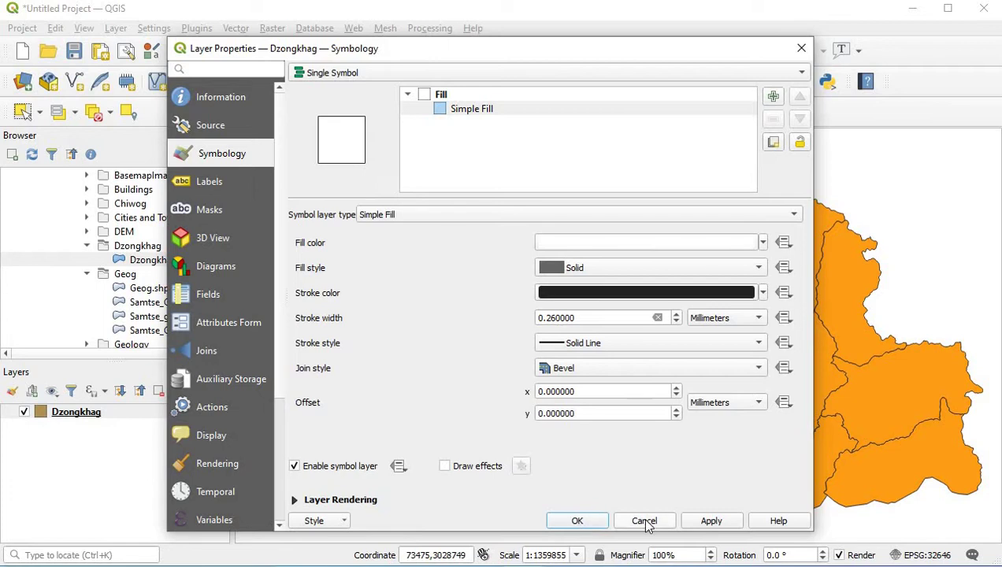
{"action": "left_click", "coordinate": [710, 523]}
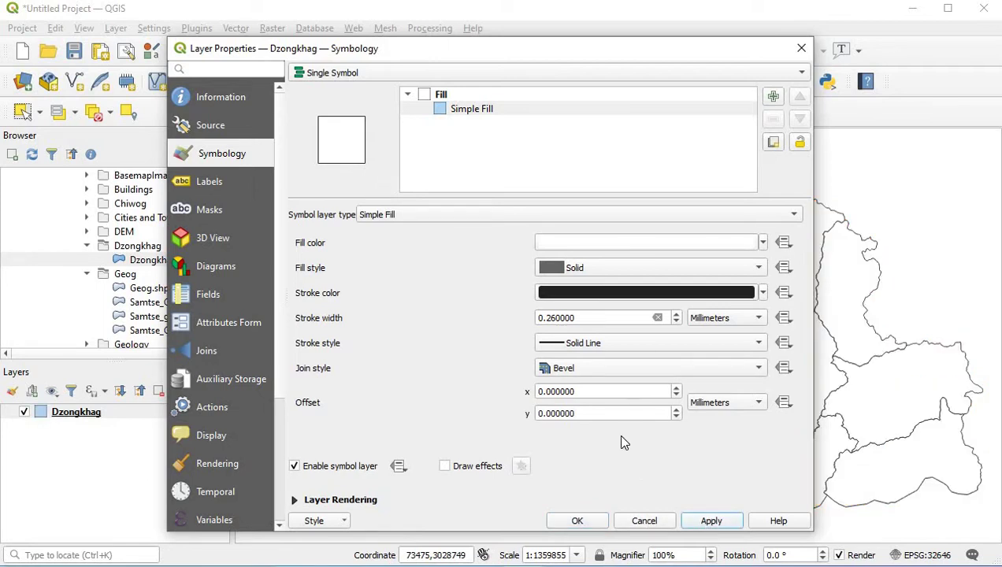
{"action": "left_click", "coordinate": [574, 520]}
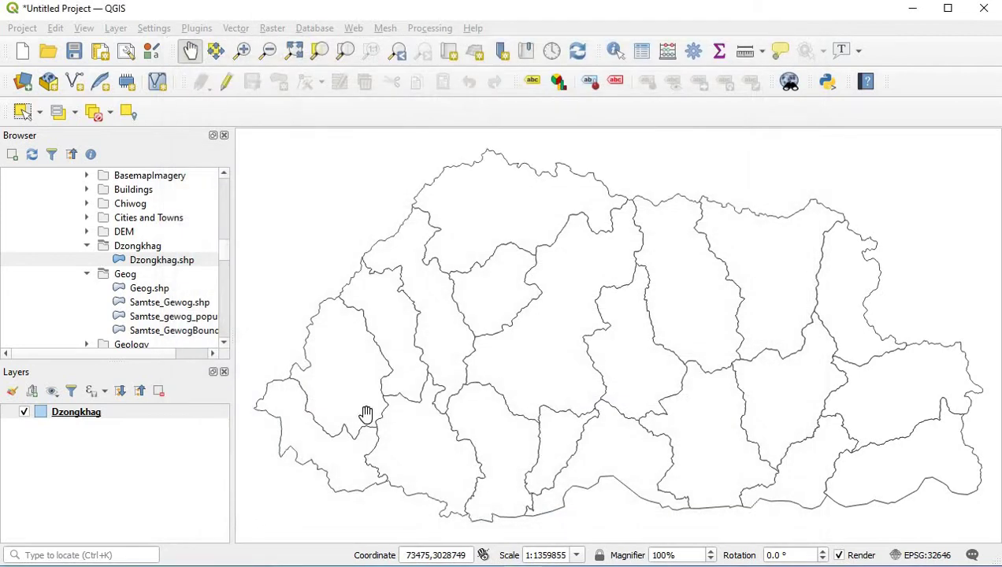
Step: Add the Population.shp layer from the Population_Data folder to the map
{"action": "left_click", "coordinate": [224, 257]}
{"action": "scroll", "coordinate": [225, 257], "scroll_direction": "down", "scroll_amount": 2}
{"action": "scroll", "coordinate": [225, 260], "scroll_direction": "up", "scroll_amount": 1}
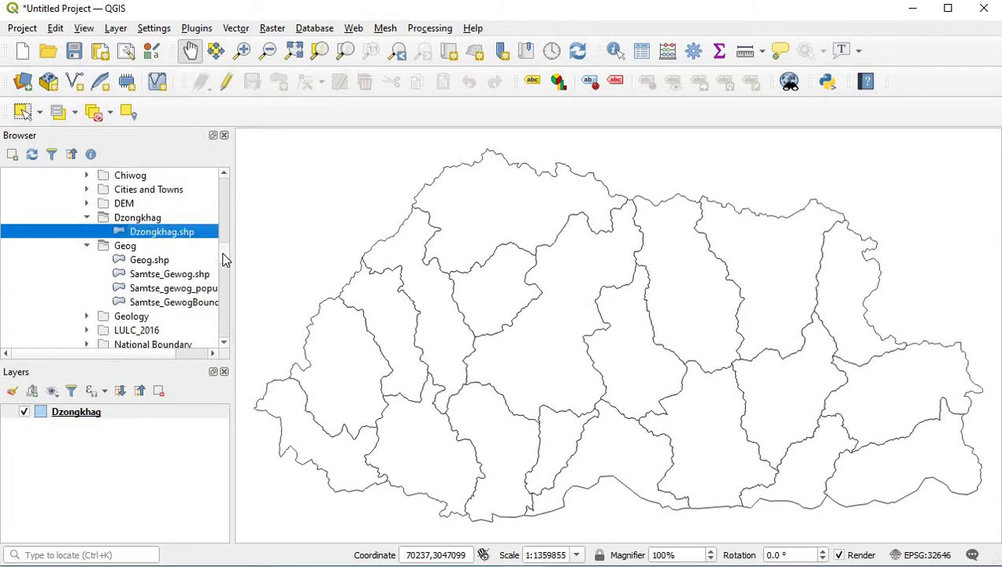
{"action": "scroll", "coordinate": [224, 258], "scroll_direction": "up", "scroll_amount": 3}
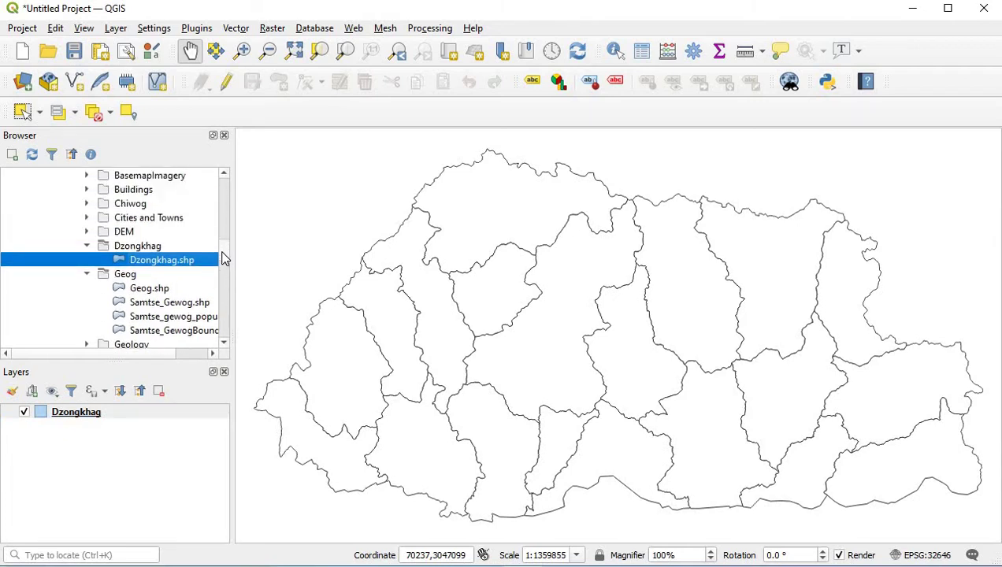
{"action": "scroll", "coordinate": [225, 259], "scroll_direction": "down", "scroll_amount": 3}
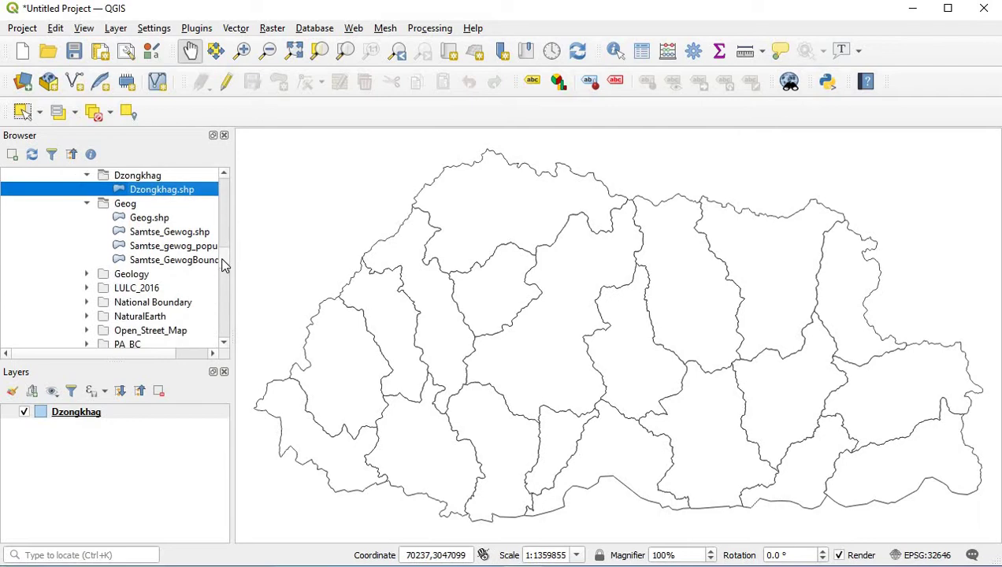
{"action": "scroll", "coordinate": [224, 271], "scroll_direction": "down", "scroll_amount": 3}
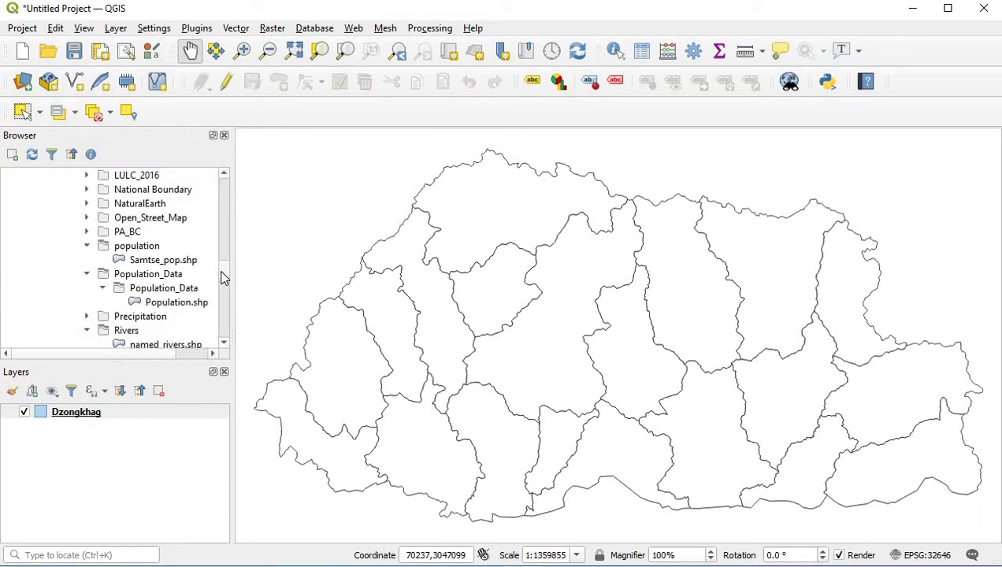
{"action": "scroll", "coordinate": [222, 278], "scroll_direction": "down", "scroll_amount": 1}
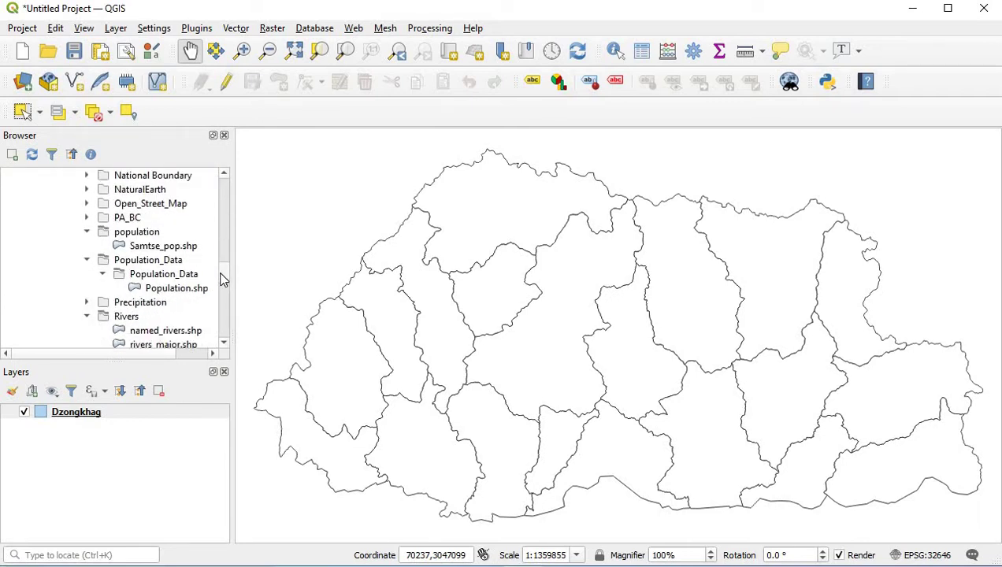
{"action": "double_click", "coordinate": [165, 290]}
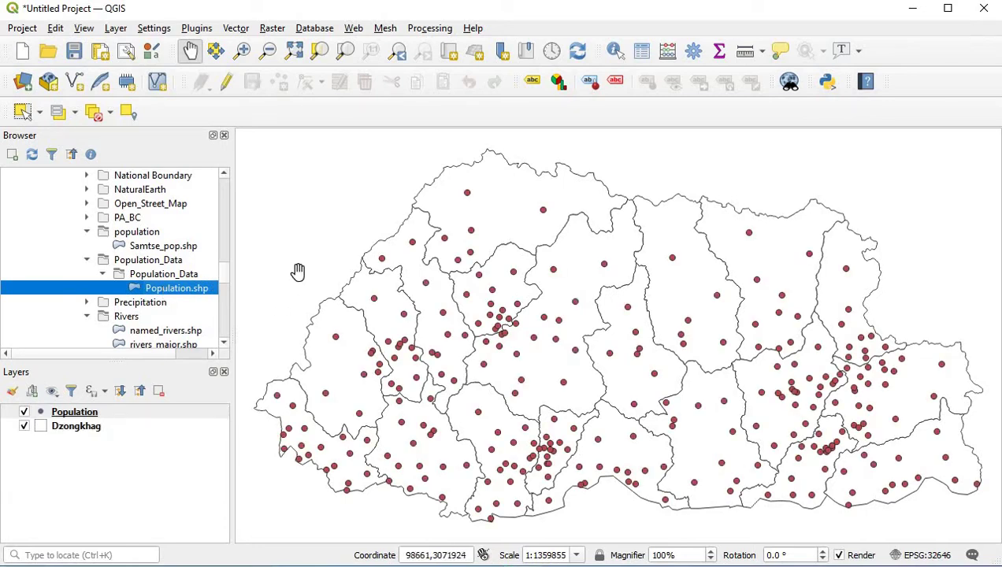
Step: Style the Dzongkhag layer as Graduated on the total_po_1 field with the Magma colour ramp
{"action": "left_click", "coordinate": [77, 430]}
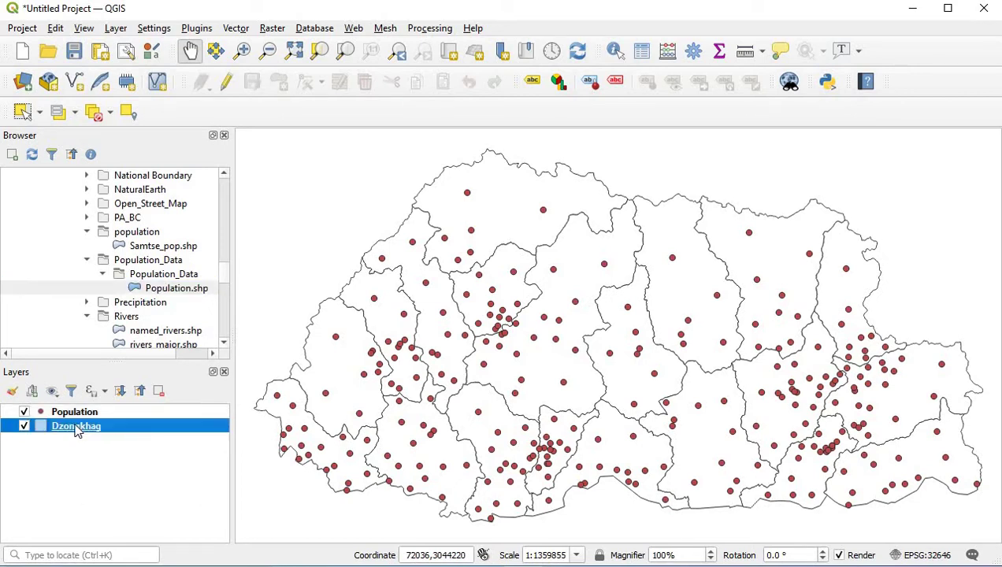
{"action": "double_click", "coordinate": [77, 428]}
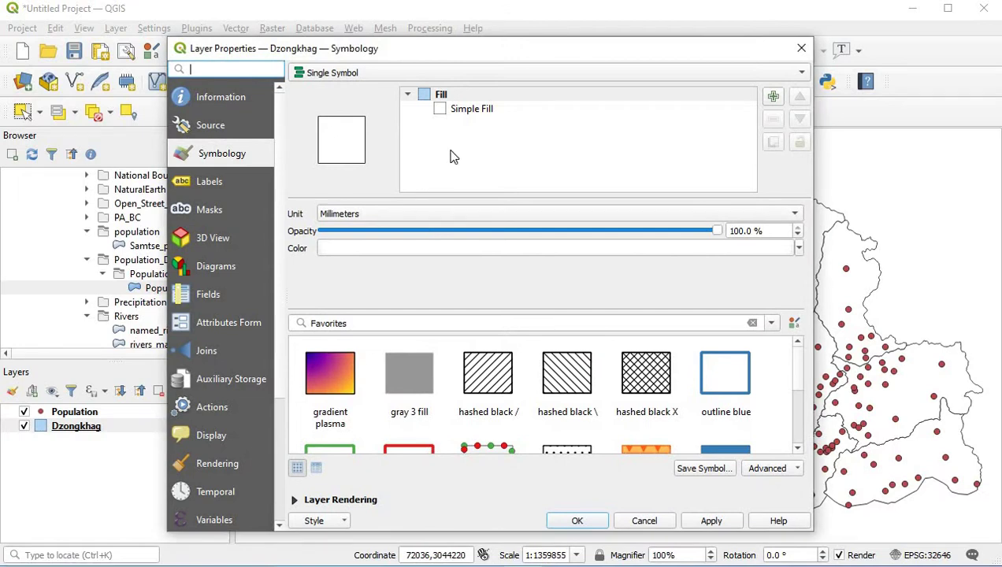
{"action": "left_click", "coordinate": [798, 74]}
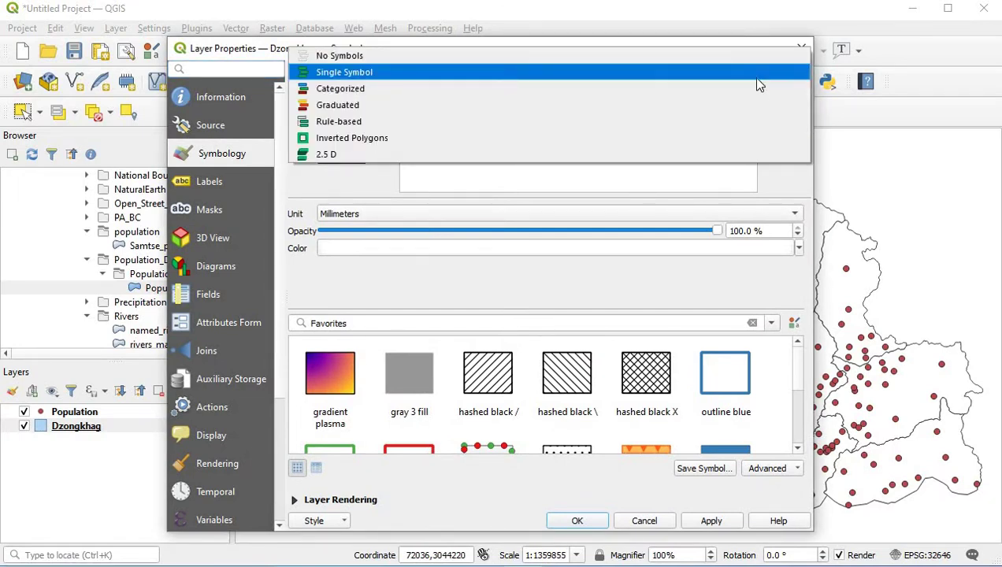
{"action": "left_click", "coordinate": [683, 112]}
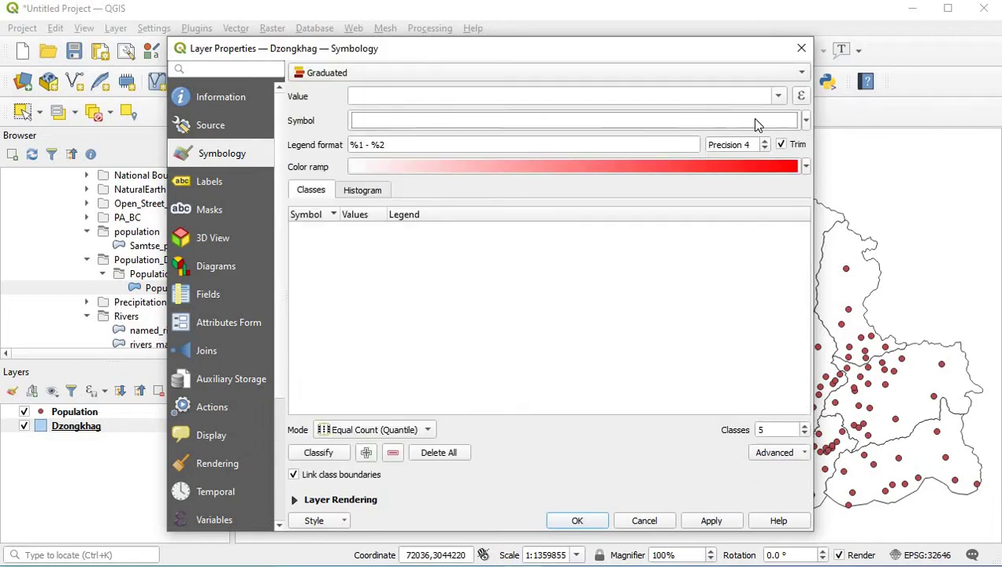
{"action": "left_click", "coordinate": [778, 98]}
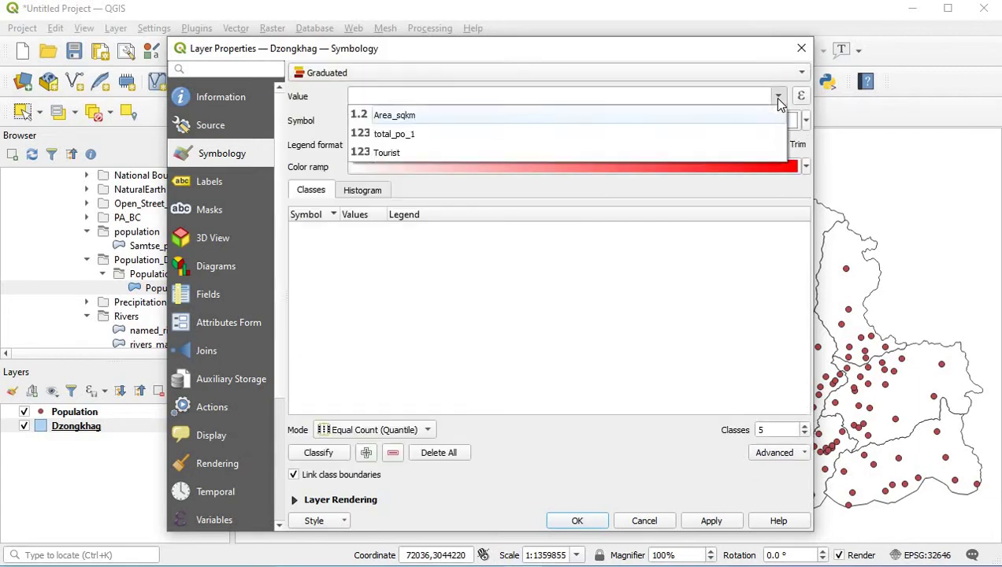
{"action": "left_click", "coordinate": [703, 137]}
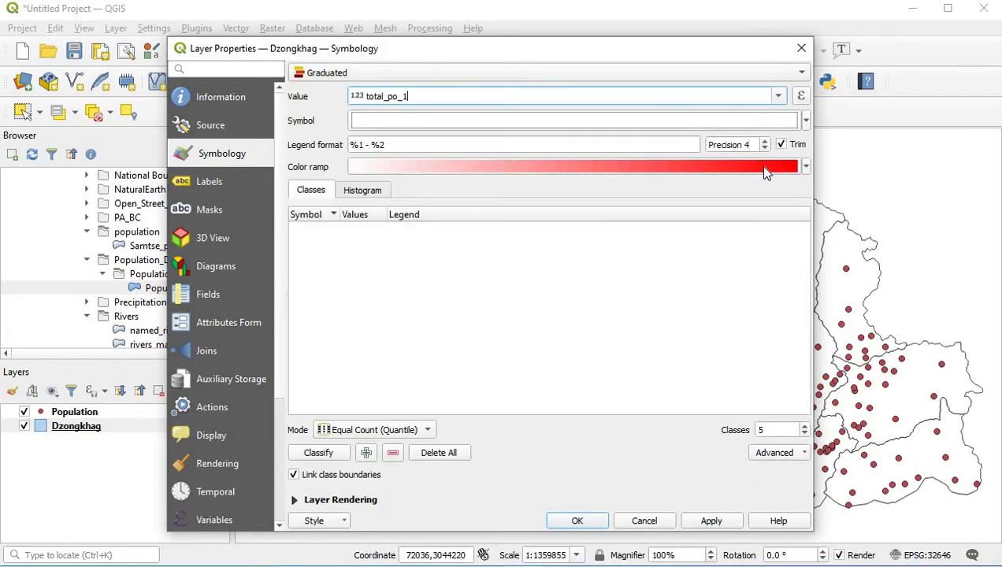
{"action": "left_click", "coordinate": [805, 168]}
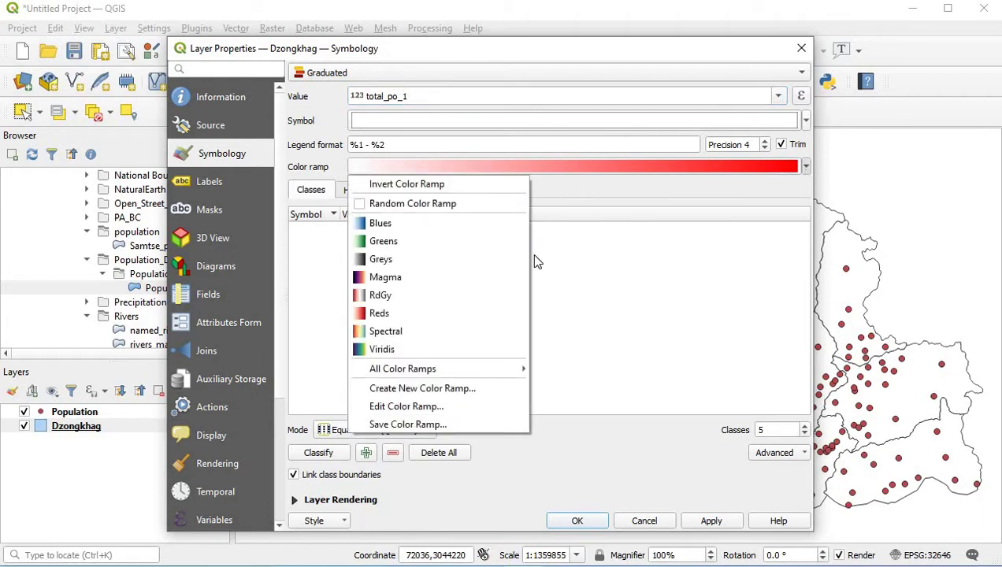
{"action": "left_click", "coordinate": [470, 278]}
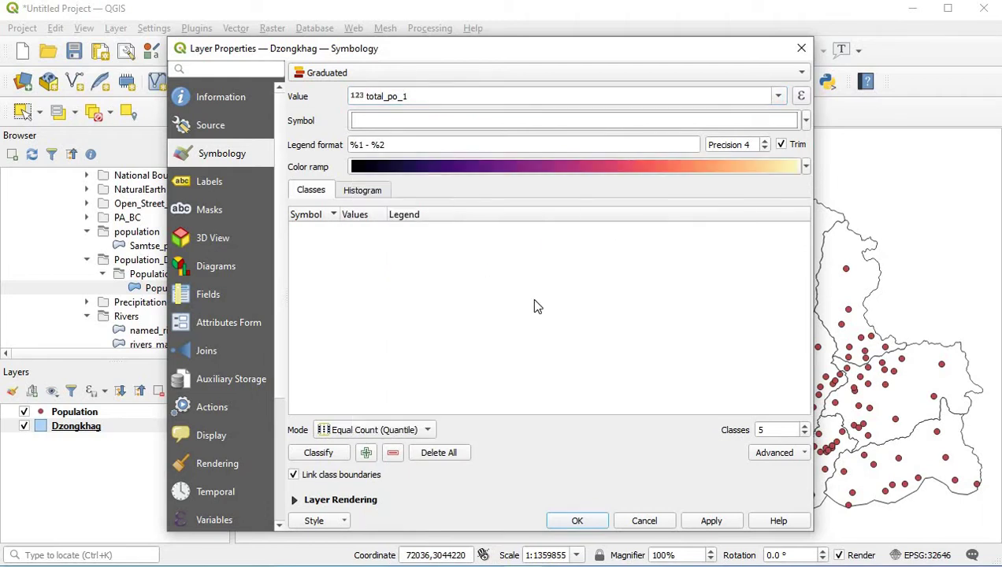
Step: Classify the Dzongkhag layer into 4 Equal Count (Quantile) classes and apply the graduated style
{"action": "left_click", "coordinate": [805, 427]}
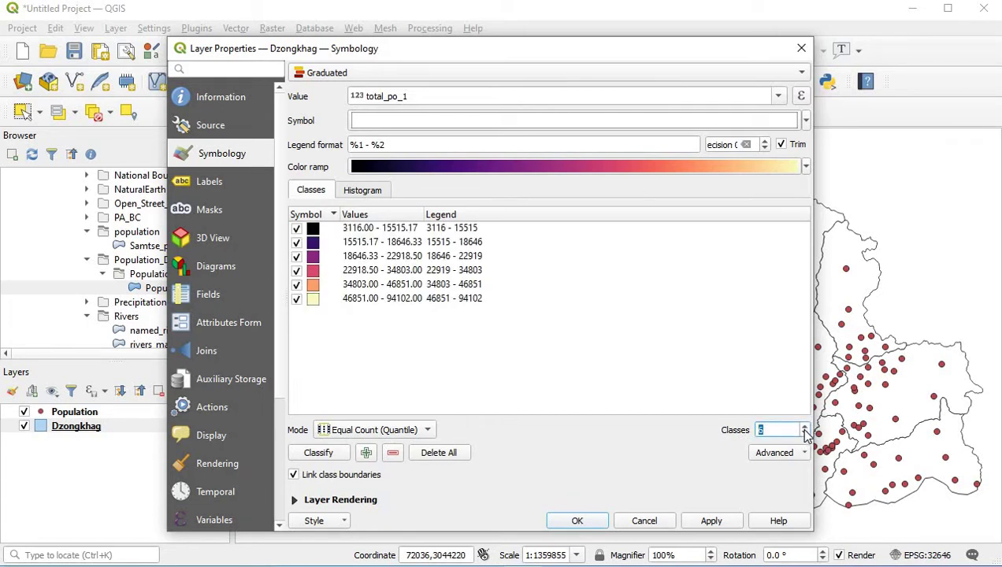
{"action": "left_click", "coordinate": [805, 427]}
{"action": "left_click", "coordinate": [805, 426]}
{"action": "left_click", "coordinate": [805, 426]}
{"action": "left_click", "coordinate": [805, 426]}
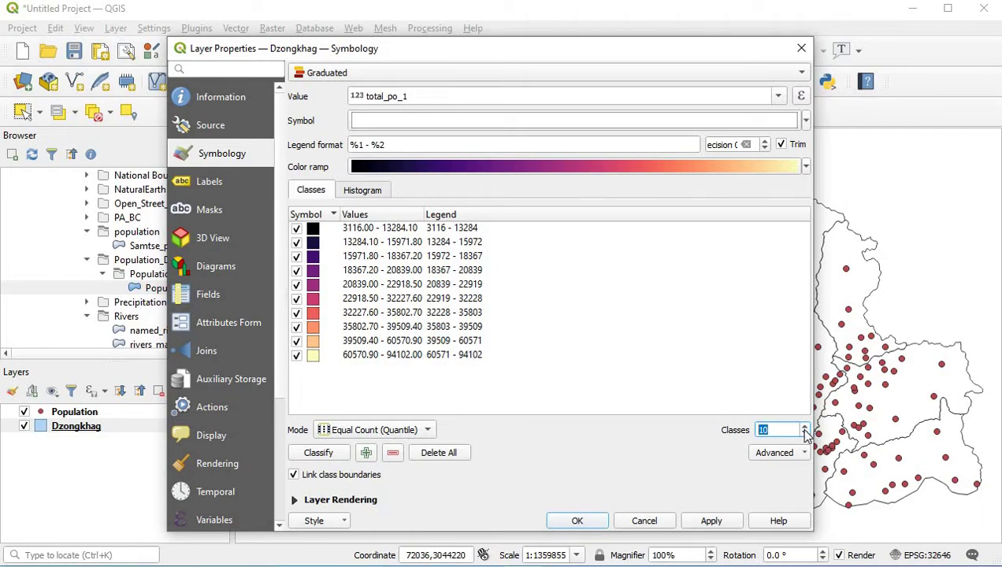
{"action": "left_click", "coordinate": [804, 434]}
{"action": "left_click", "coordinate": [805, 434]}
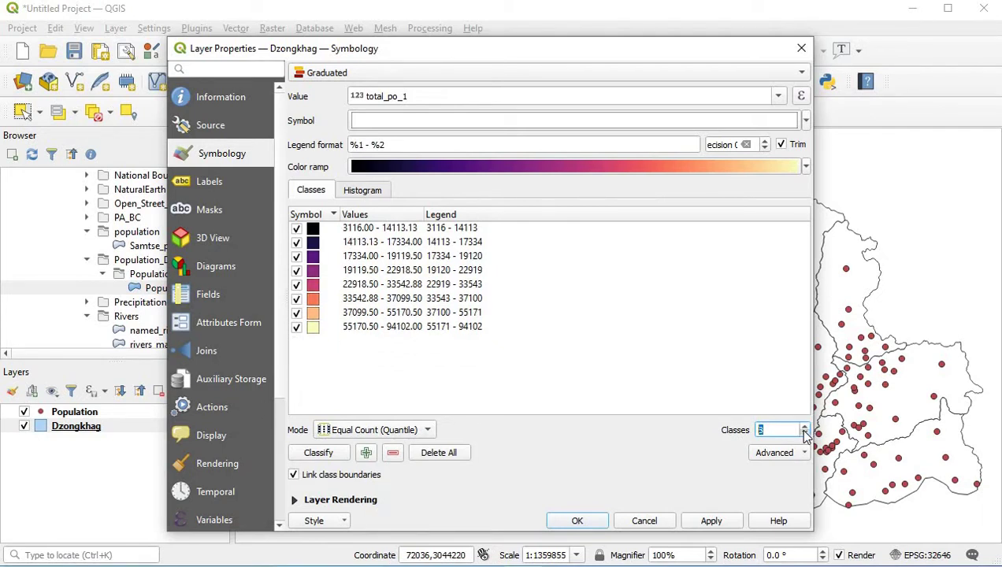
{"action": "left_click", "coordinate": [804, 434]}
{"action": "left_click", "coordinate": [805, 434]}
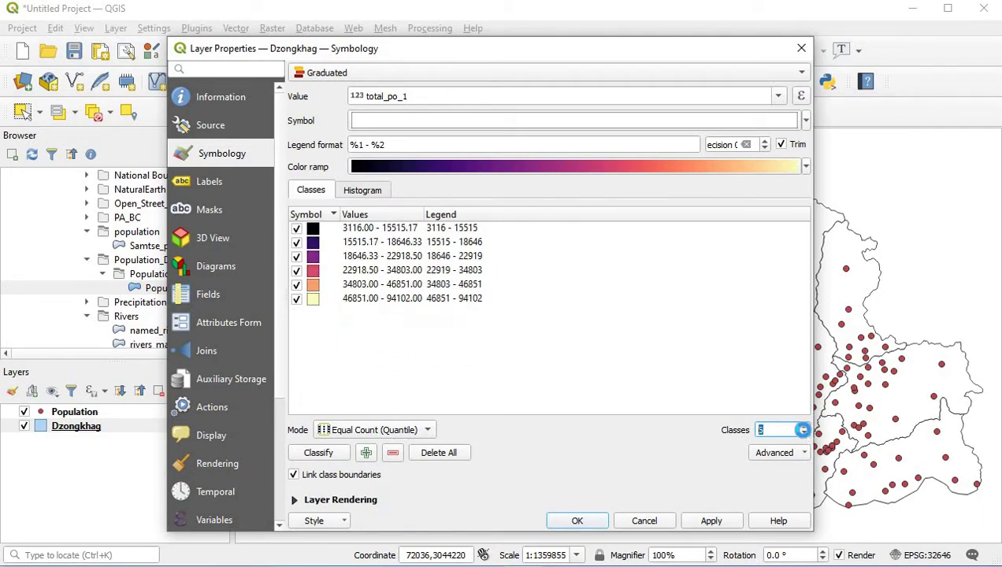
{"action": "left_click", "coordinate": [805, 434]}
{"action": "left_click", "coordinate": [805, 434]}
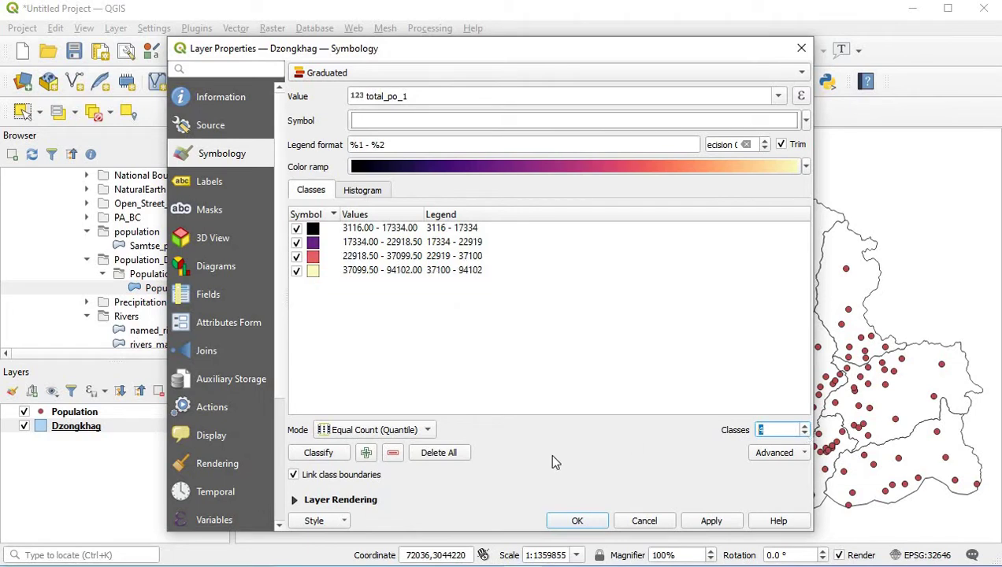
{"action": "left_click", "coordinate": [319, 454]}
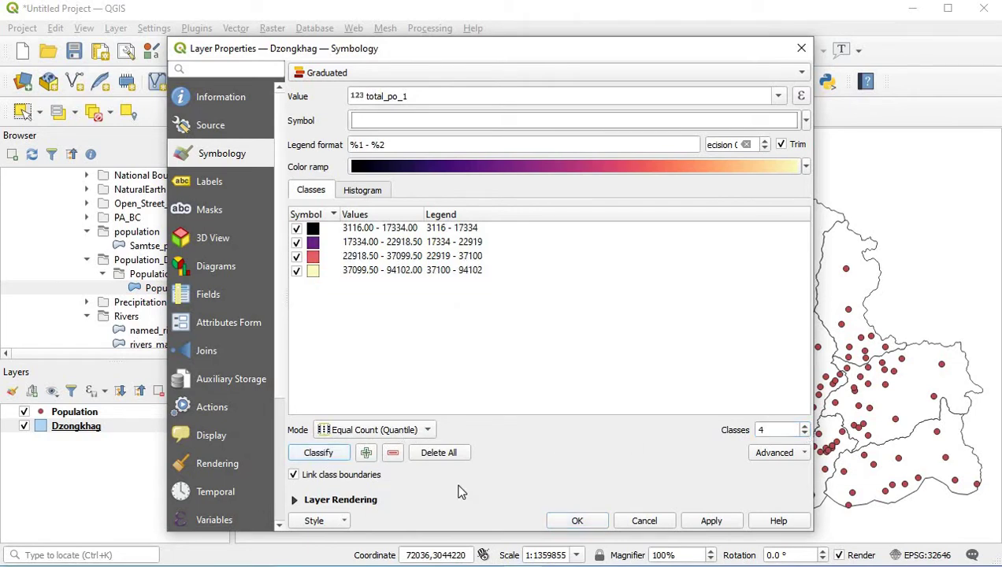
{"action": "left_click", "coordinate": [711, 522]}
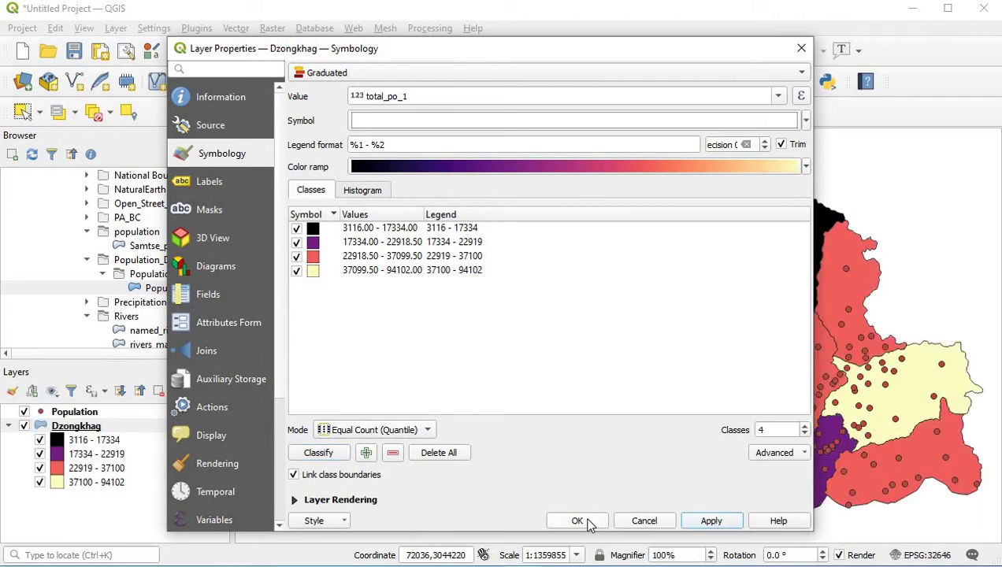
{"action": "left_click", "coordinate": [577, 521]}
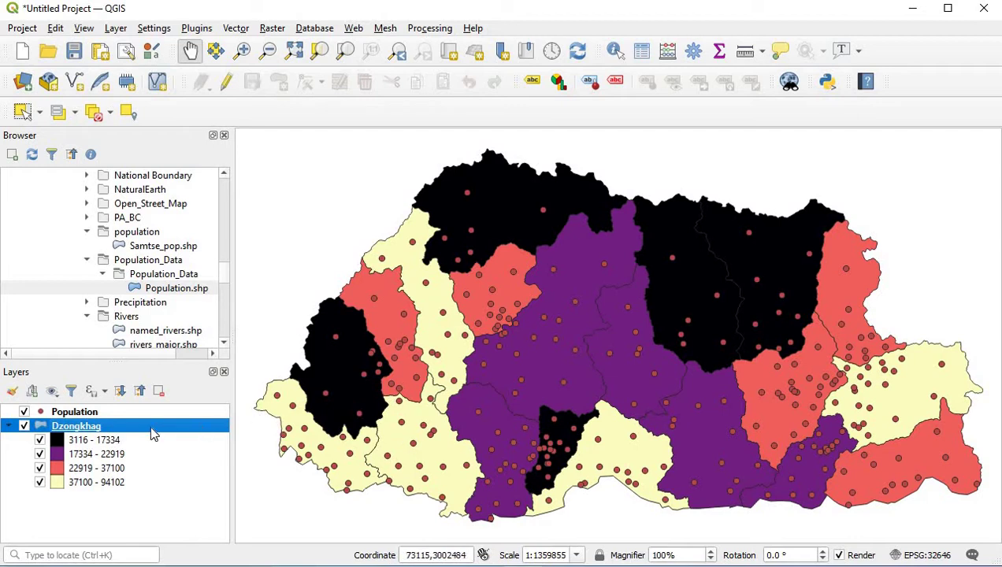
Step: Switch the Population layer's symbology to Graduated, using the total_pop field as its value
{"action": "left_click", "coordinate": [75, 412]}
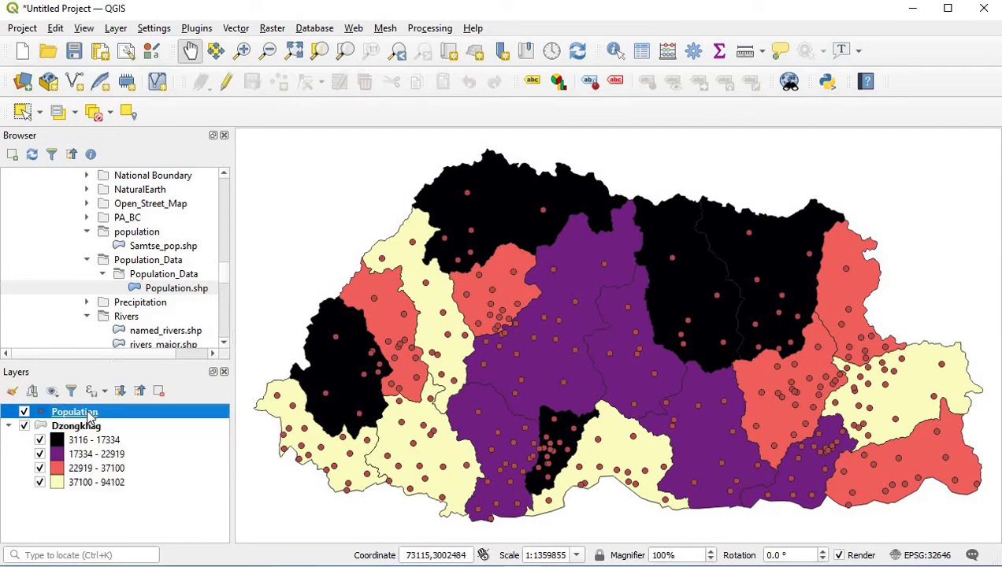
{"action": "double_click", "coordinate": [92, 416]}
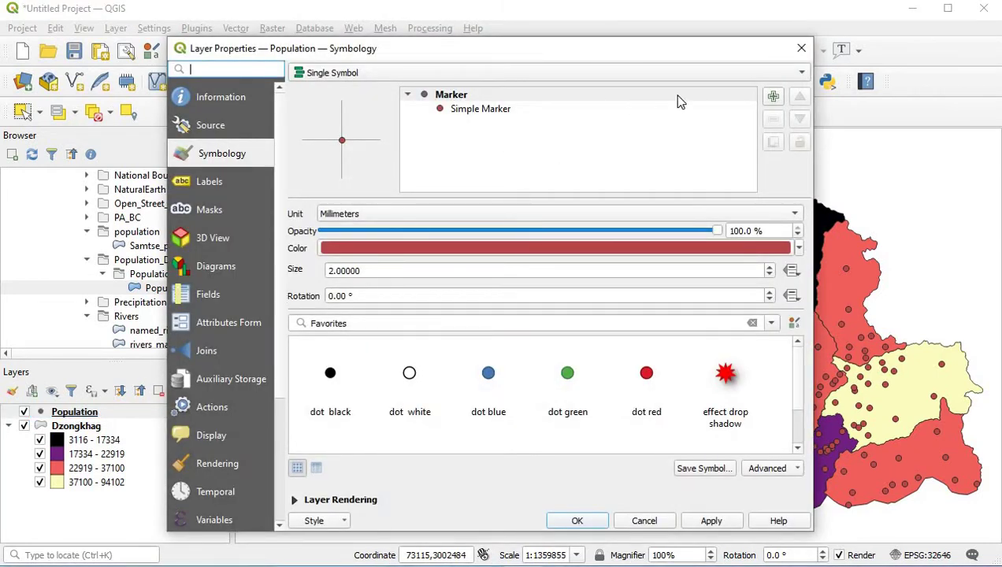
{"action": "left_click", "coordinate": [800, 73]}
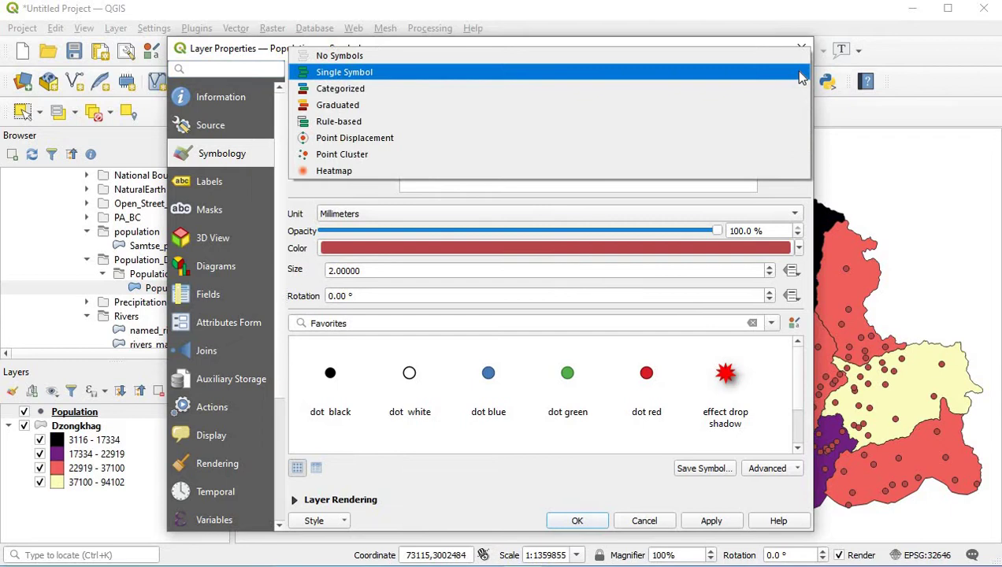
{"action": "left_click", "coordinate": [718, 108]}
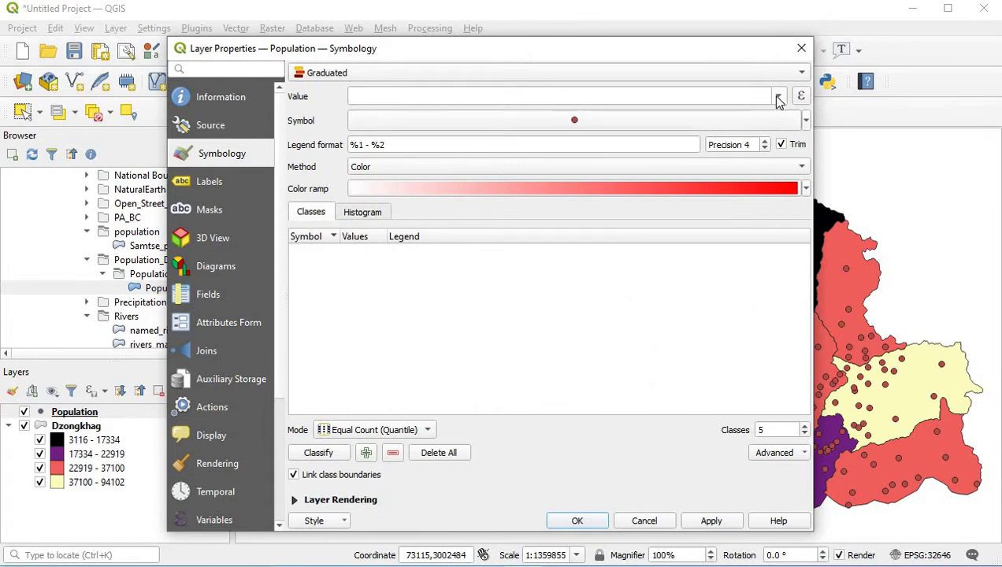
{"action": "left_click", "coordinate": [777, 97]}
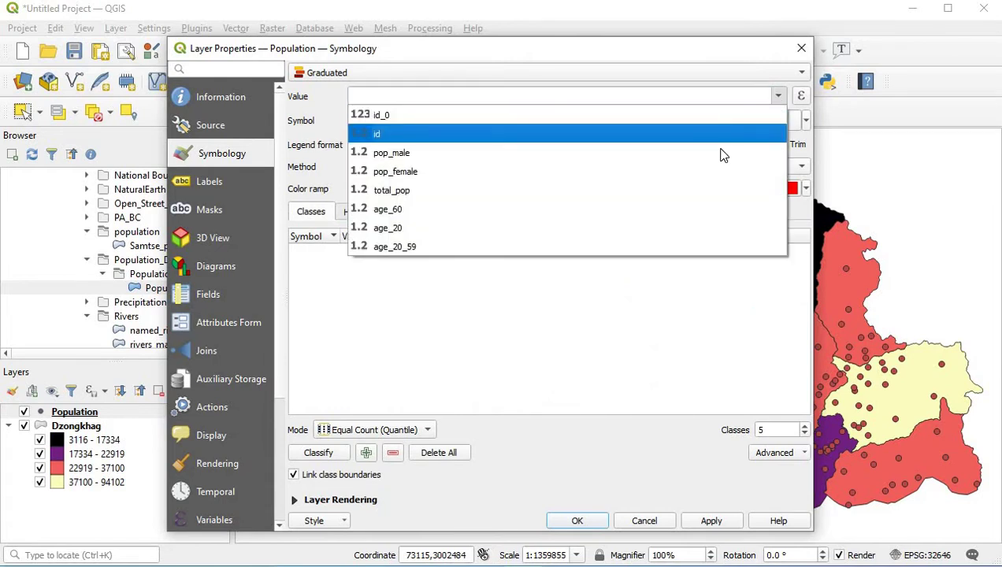
{"action": "left_click", "coordinate": [685, 189]}
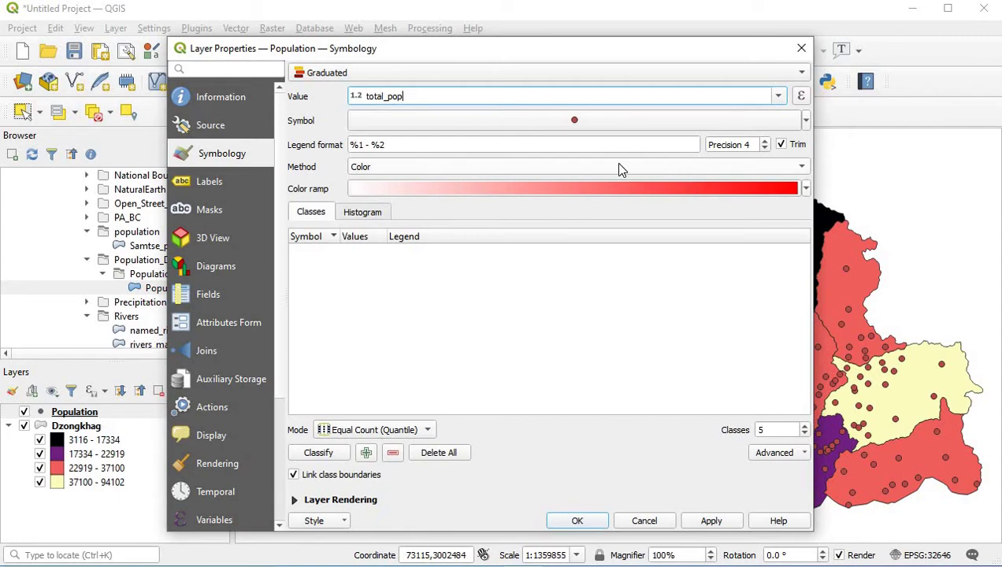
Step: Set the Population layer's graduation method to Size with 3 Equal Count (Quantile) classes
{"action": "left_click", "coordinate": [800, 170]}
{"action": "left_click", "coordinate": [769, 187]}
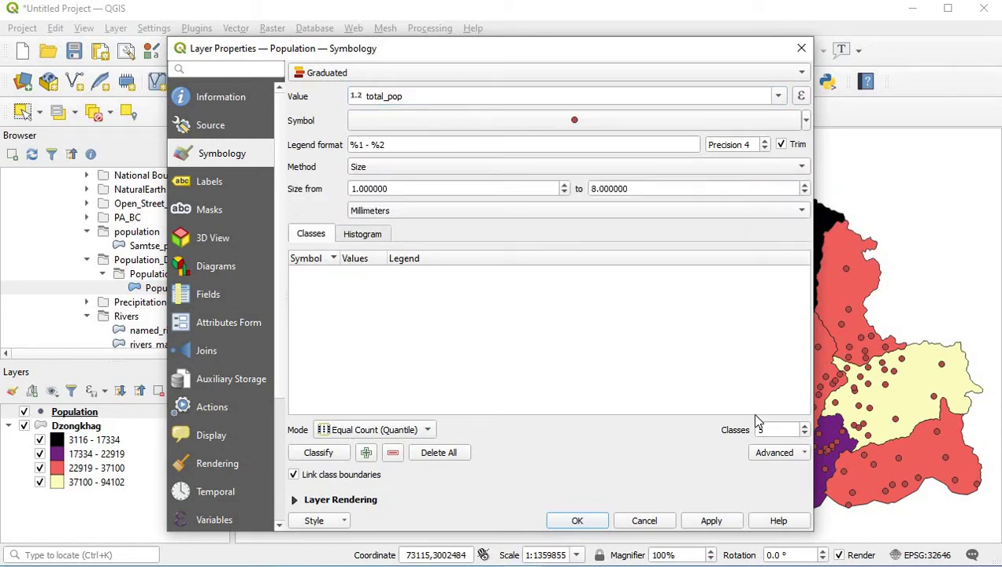
{"action": "left_click", "coordinate": [804, 435]}
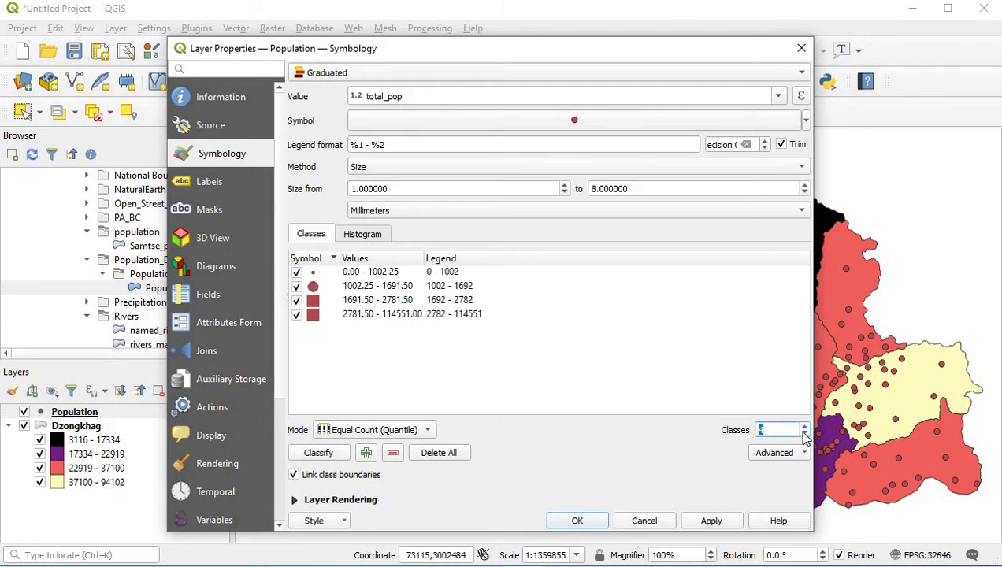
{"action": "left_click", "coordinate": [804, 435]}
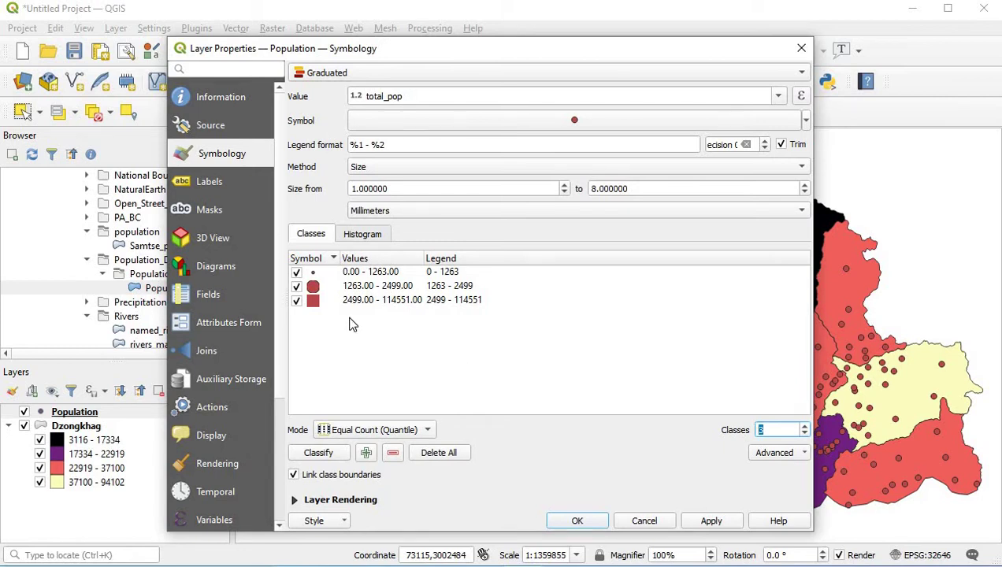
{"action": "left_click", "coordinate": [314, 276]}
{"action": "double_click", "coordinate": [314, 274]}
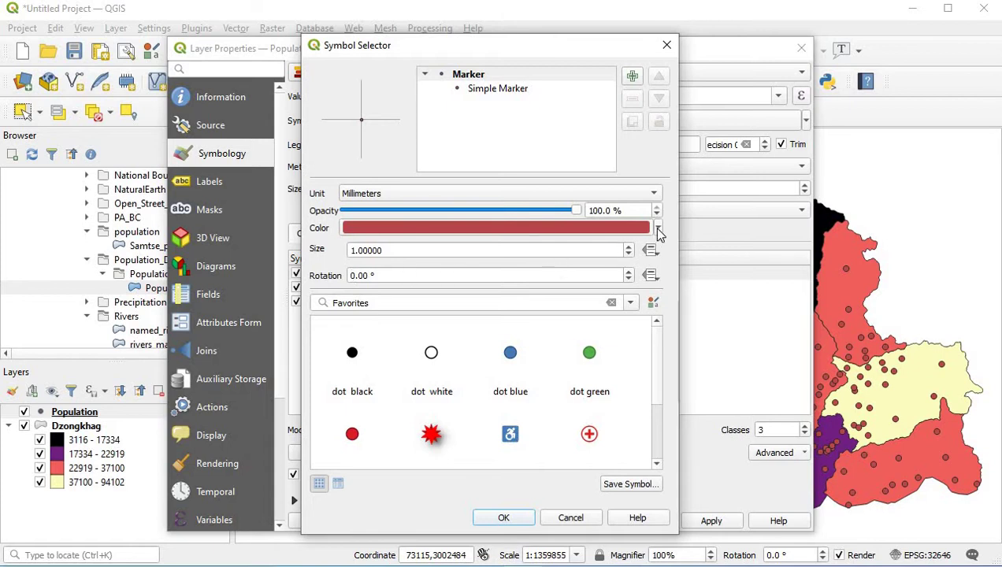
{"action": "mouse_move", "coordinate": [658, 233]}
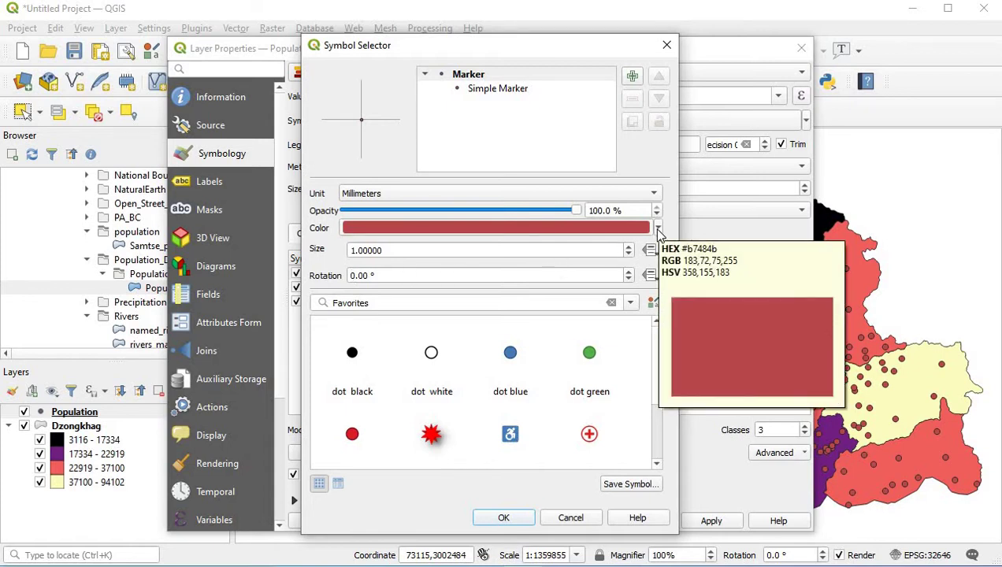
{"action": "left_click", "coordinate": [666, 45]}
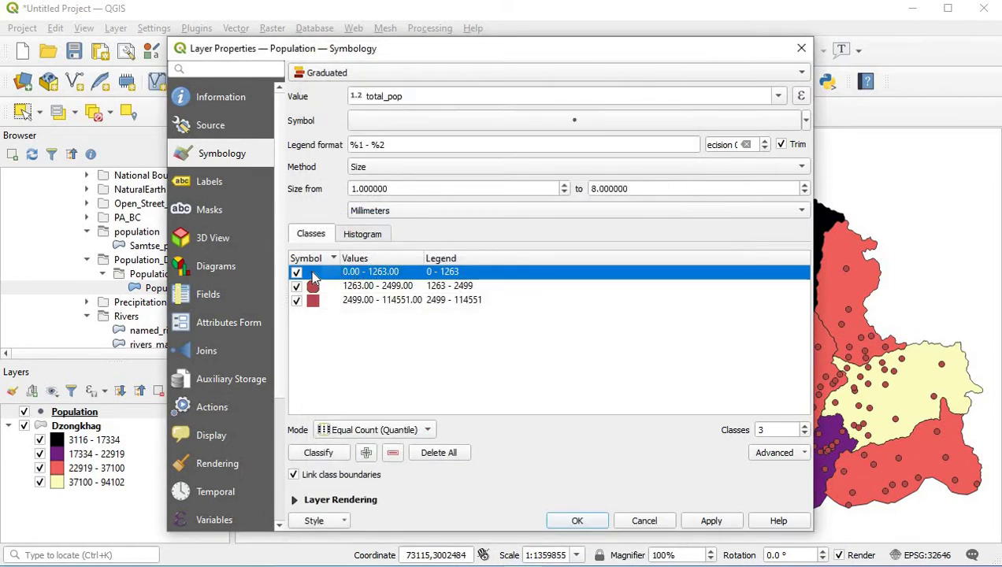
Step: Change the symbol colour of the Population layer's 0–1263 class to purple #661ab7
{"action": "right_click", "coordinate": [312, 278]}
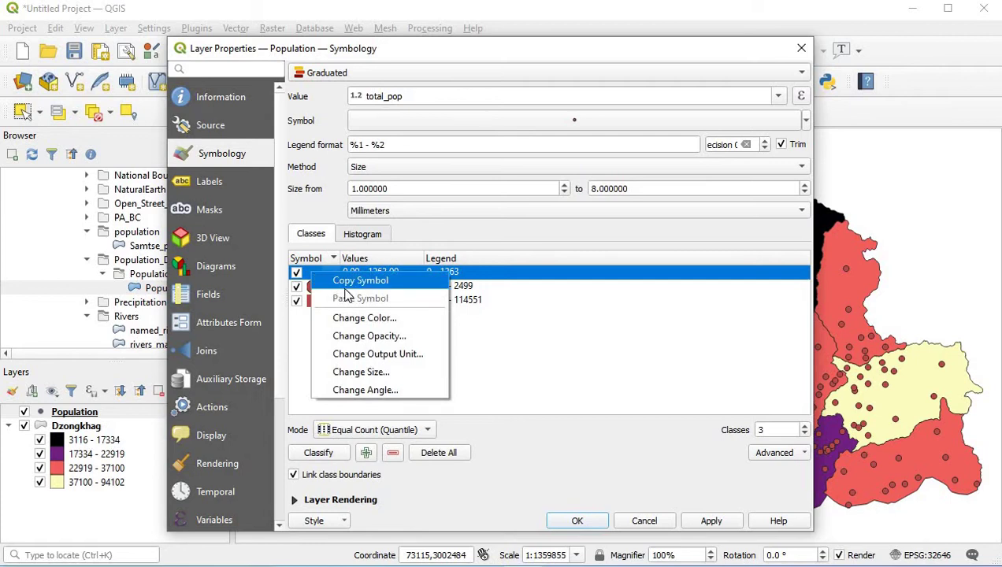
{"action": "left_click", "coordinate": [357, 319]}
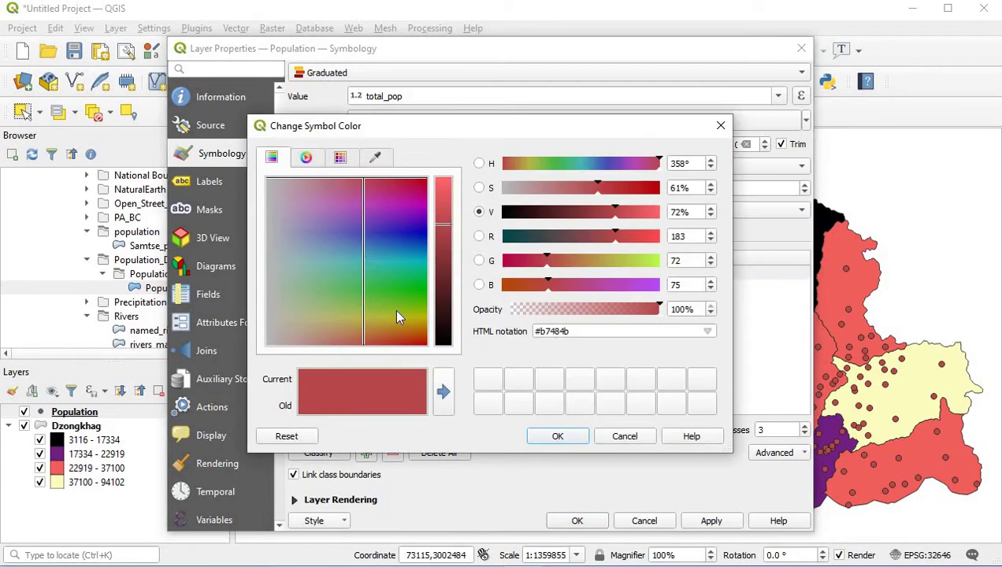
{"action": "left_click", "coordinate": [403, 219]}
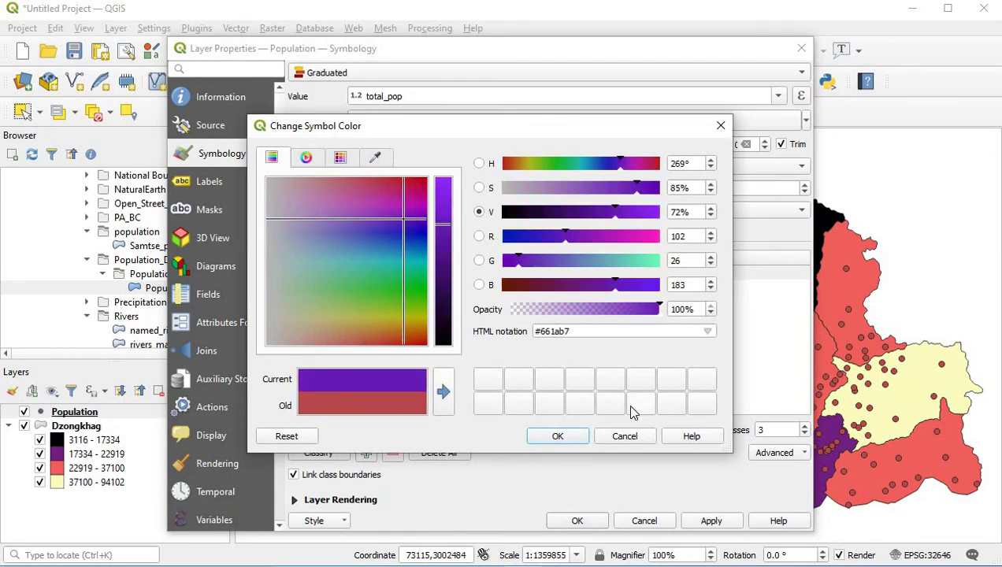
{"action": "left_click", "coordinate": [581, 436]}
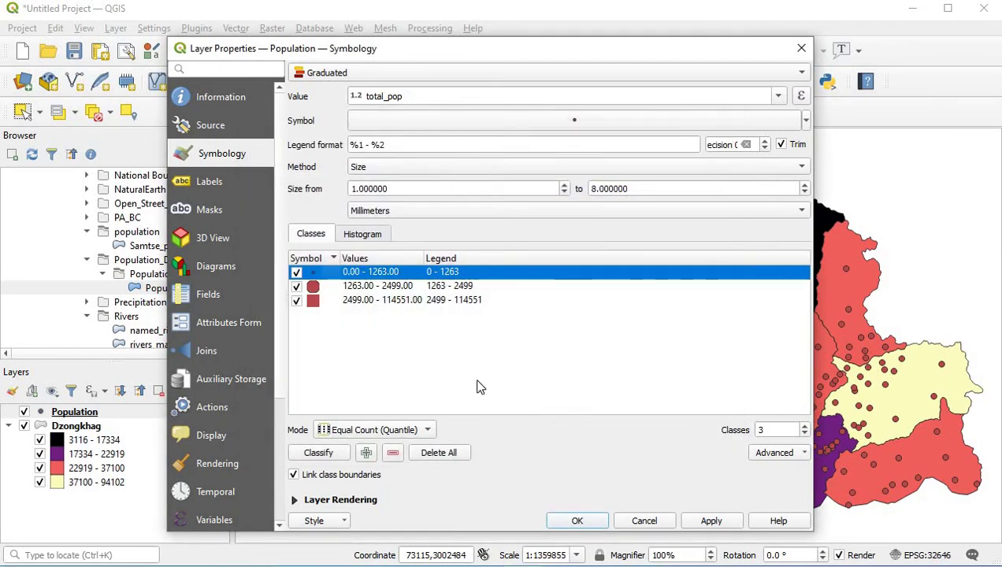
Step: Change the symbol colour of the Population layer's 1263–2499 class to crimson #b72b4c
{"action": "left_click", "coordinate": [317, 289]}
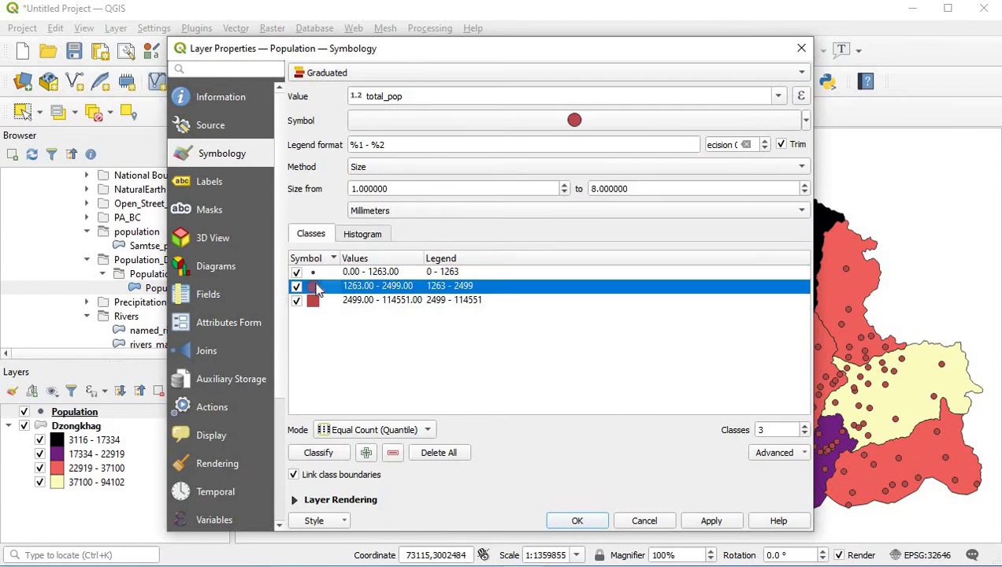
{"action": "right_click", "coordinate": [317, 290]}
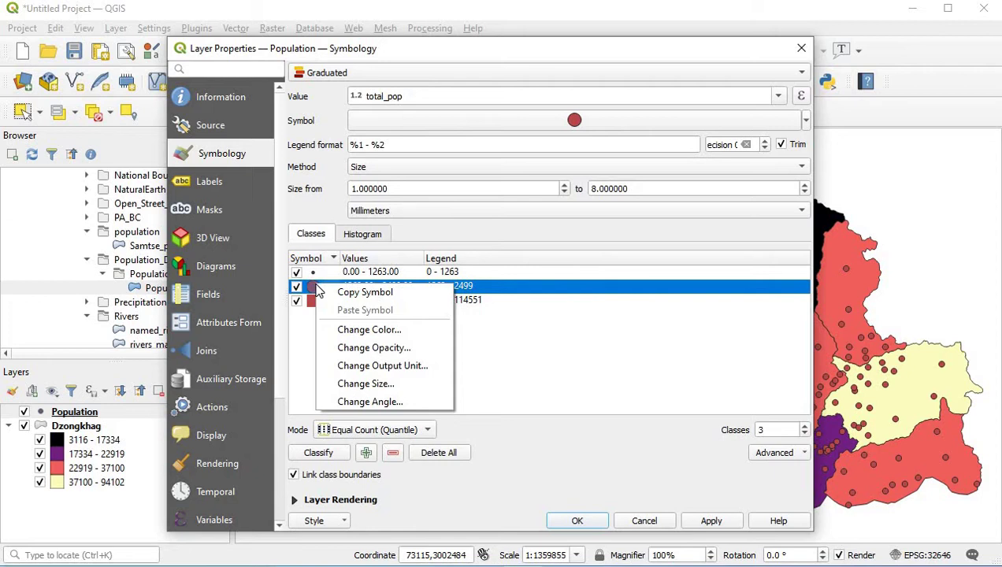
{"action": "left_click", "coordinate": [368, 329]}
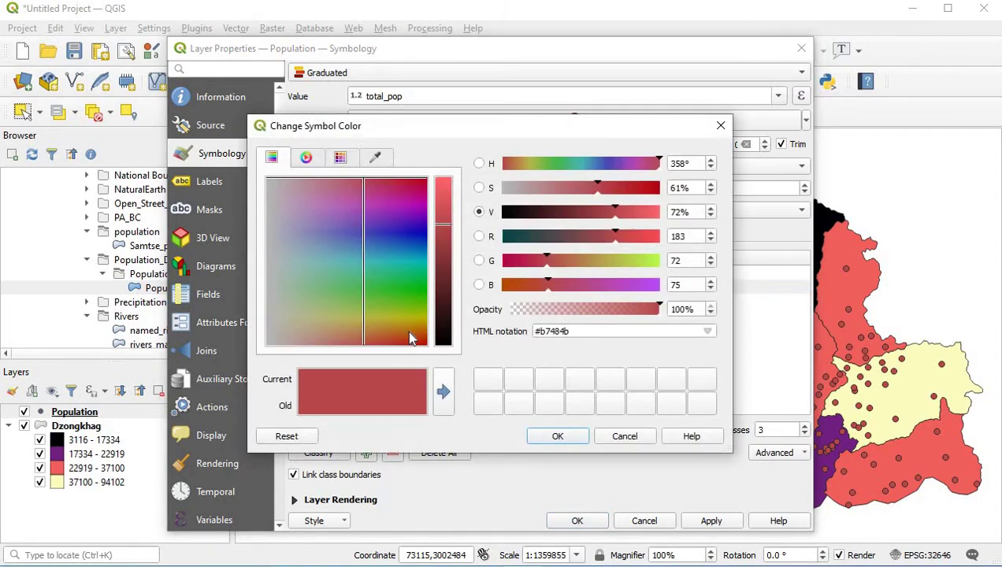
{"action": "left_click", "coordinate": [389, 181]}
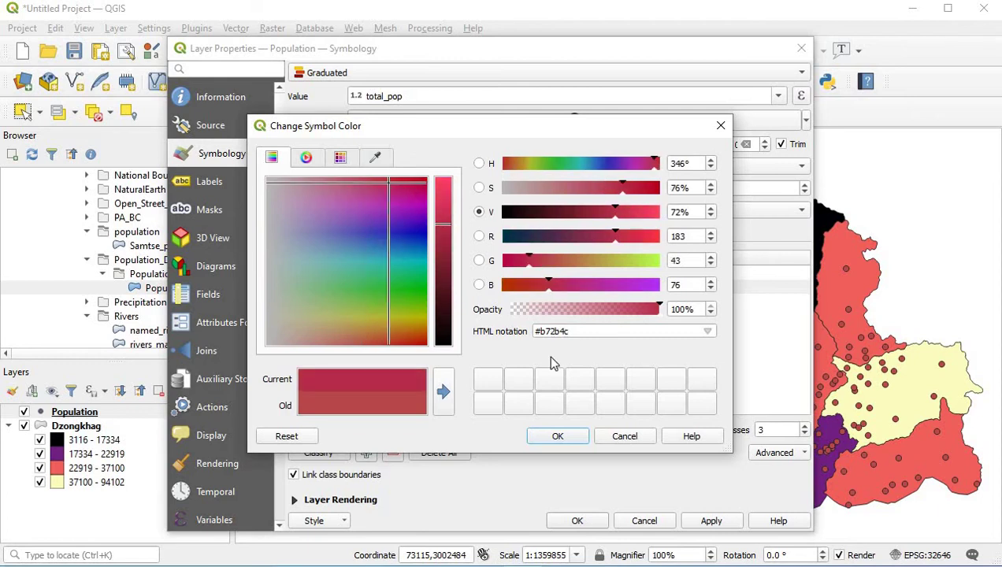
{"action": "left_click", "coordinate": [570, 436]}
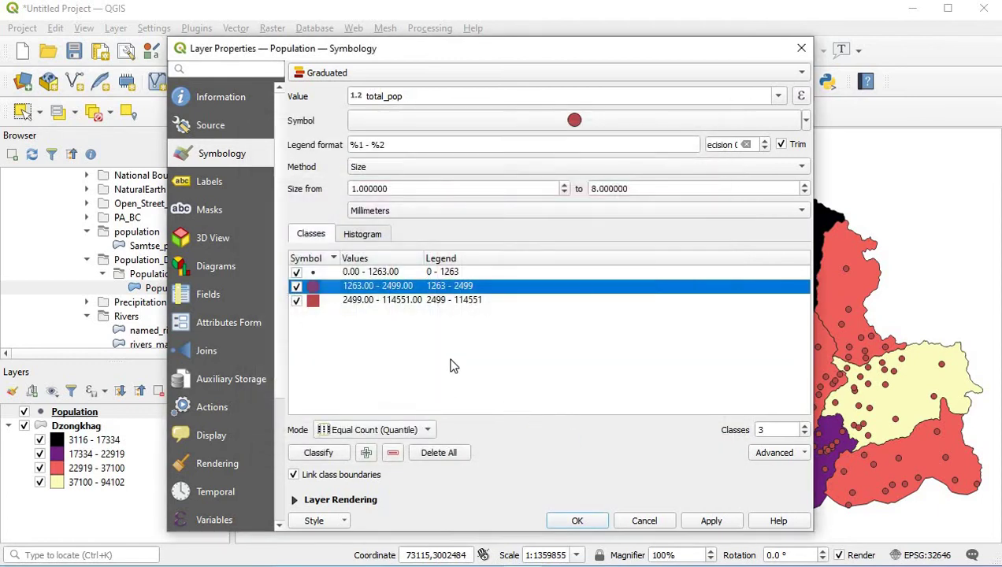
Step: Colour the 2499–114551 class marker with the standard orange and apply the graduated style to the Population layer
{"action": "left_click", "coordinate": [315, 303]}
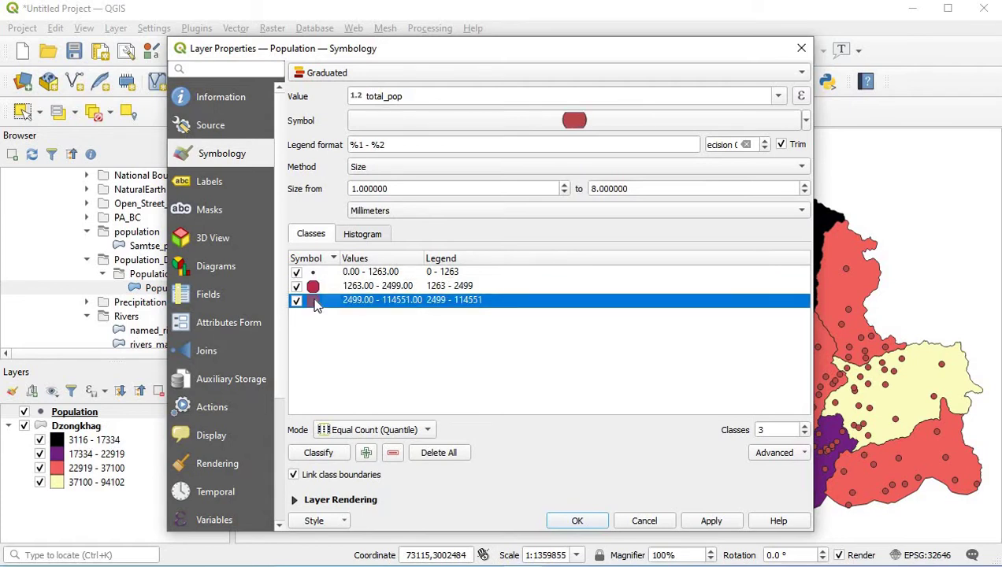
{"action": "double_click", "coordinate": [313, 303]}
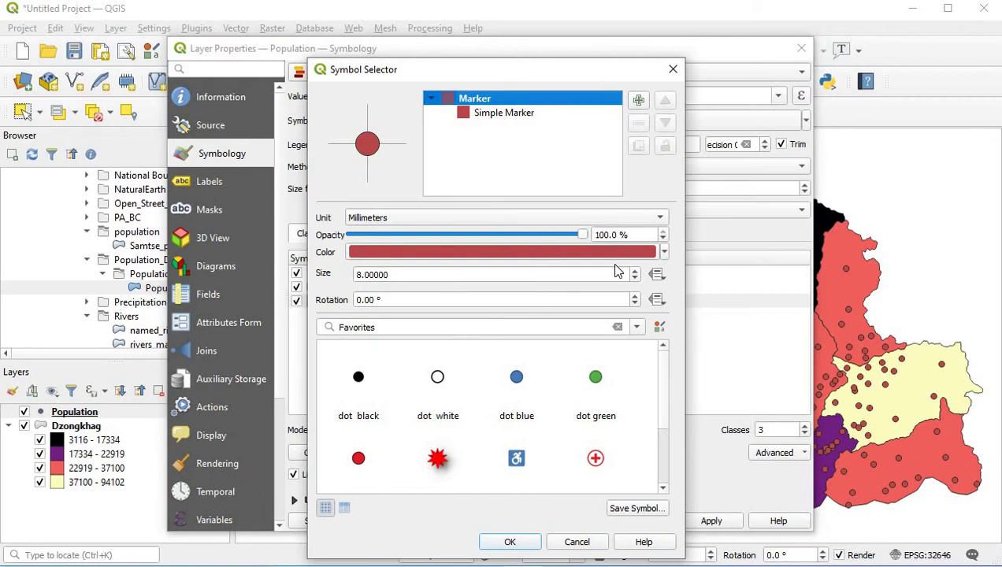
{"action": "left_click", "coordinate": [662, 252]}
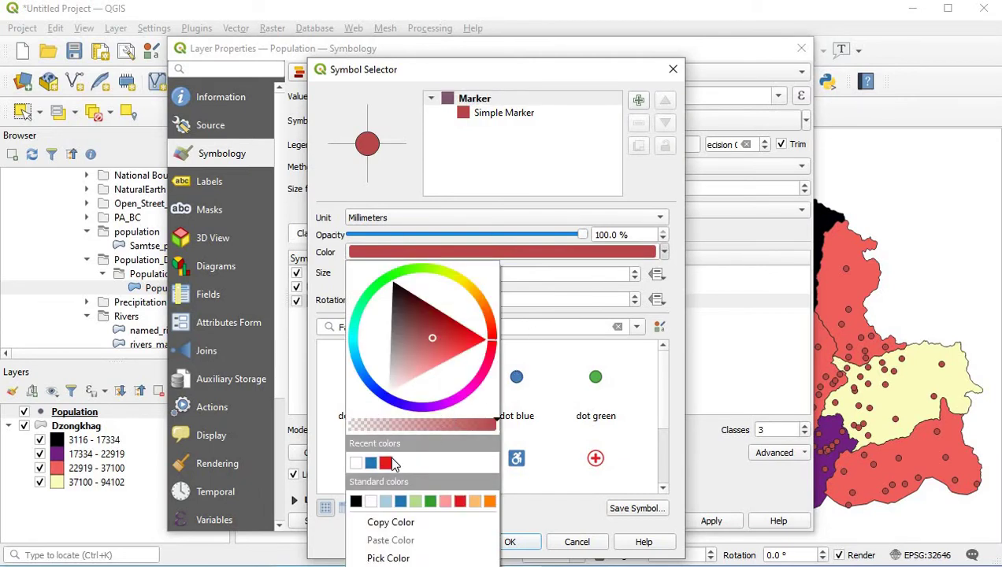
{"action": "left_click", "coordinate": [489, 500]}
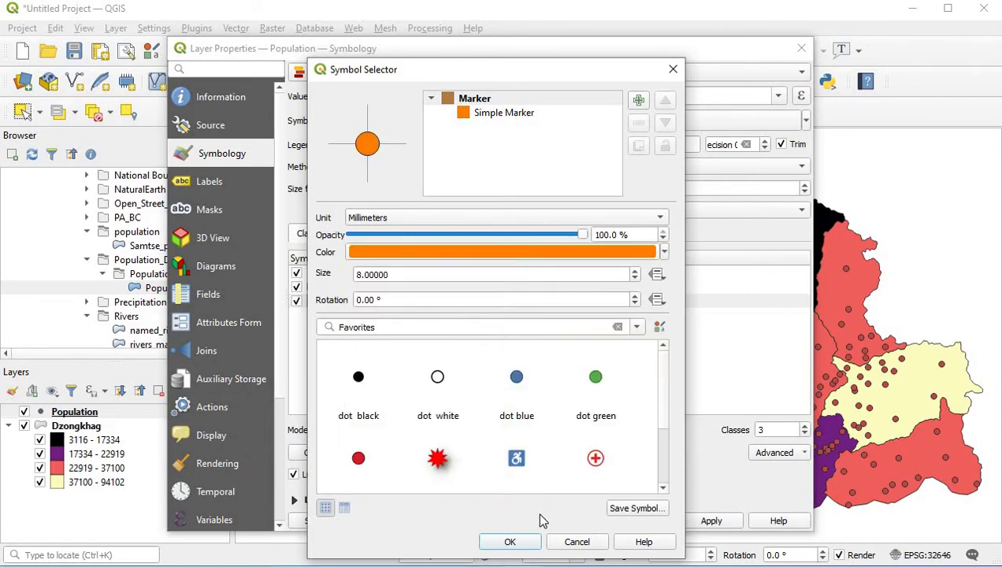
{"action": "left_click", "coordinate": [509, 542]}
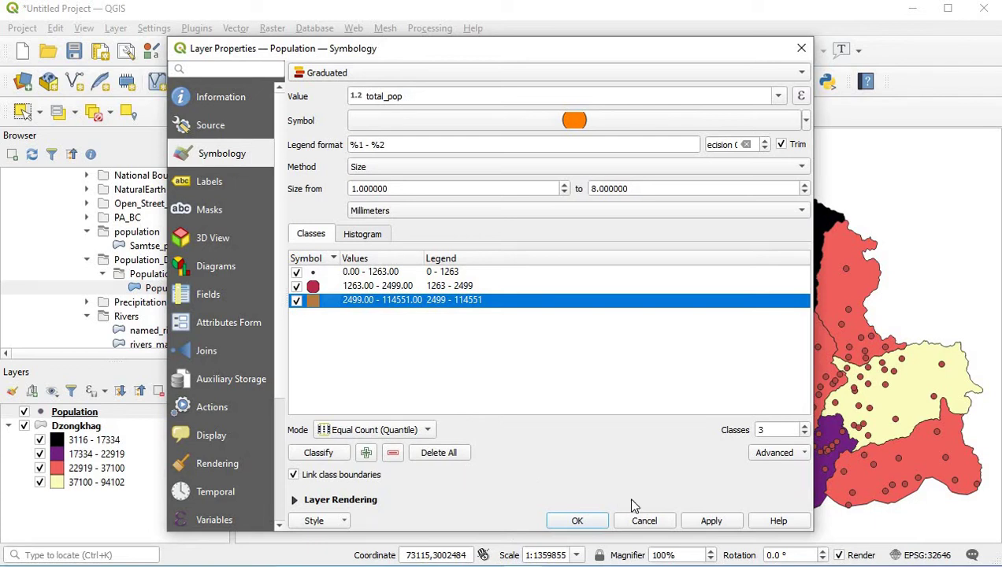
{"action": "left_click", "coordinate": [711, 520]}
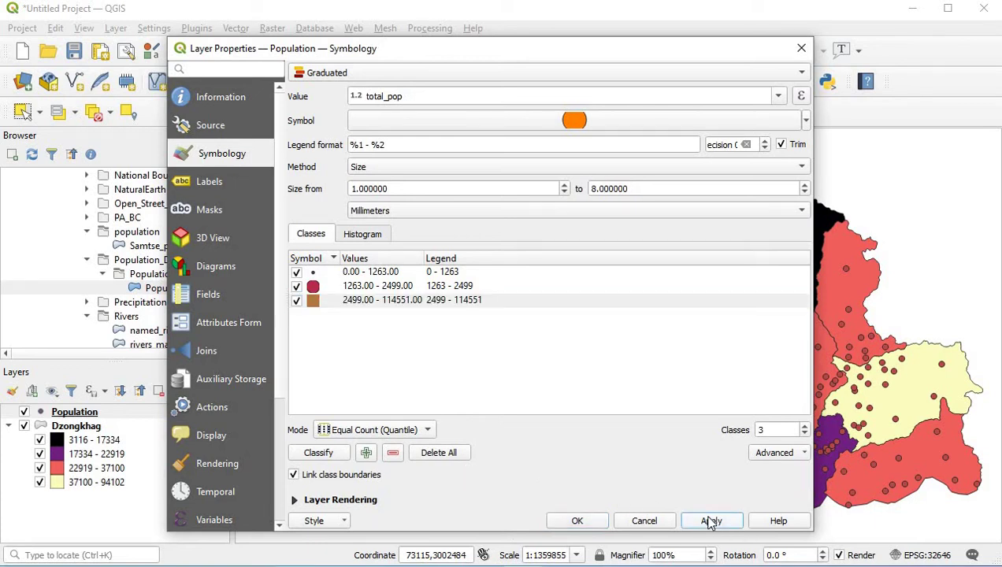
{"action": "left_click", "coordinate": [591, 521]}
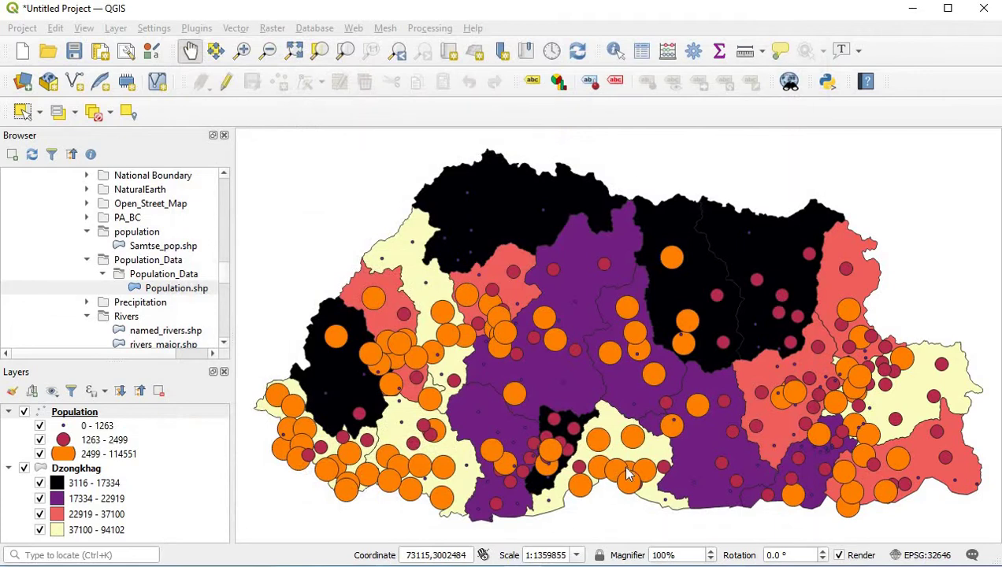
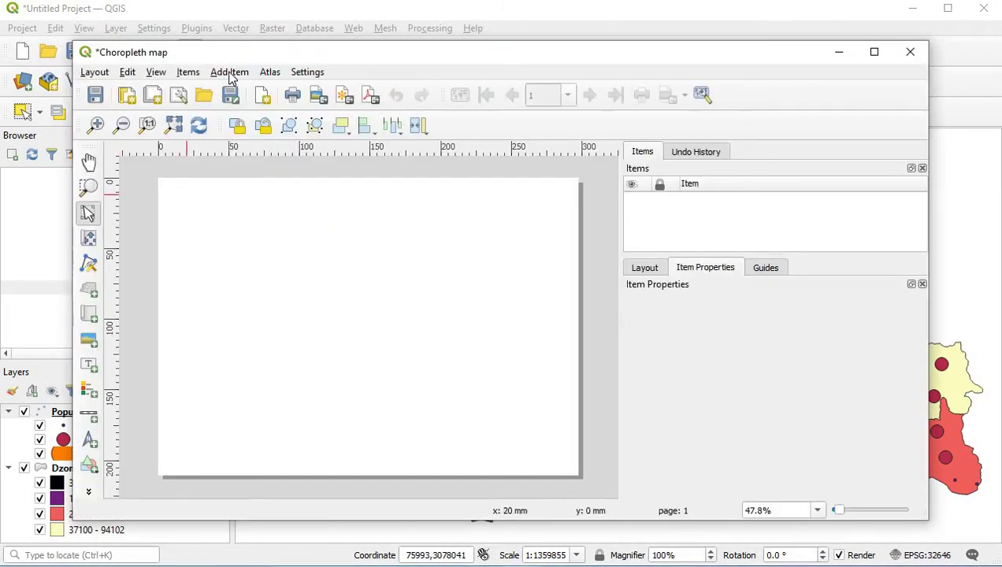
Step: Add a map item across the middle of the Choropleth map layout page, starting at about x 37 mm, y 30 mm
{"action": "left_click", "coordinate": [229, 73]}
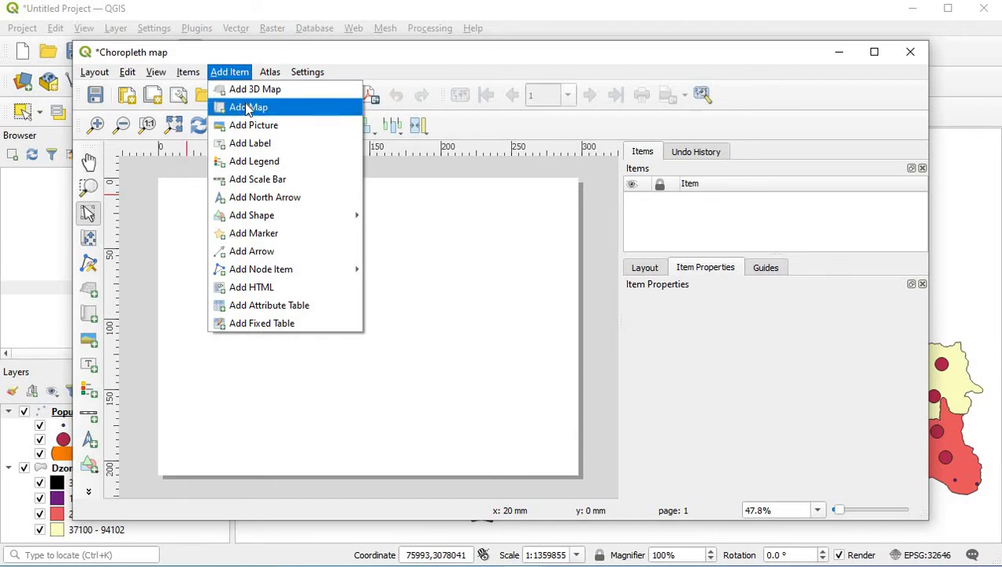
{"action": "left_click", "coordinate": [248, 109]}
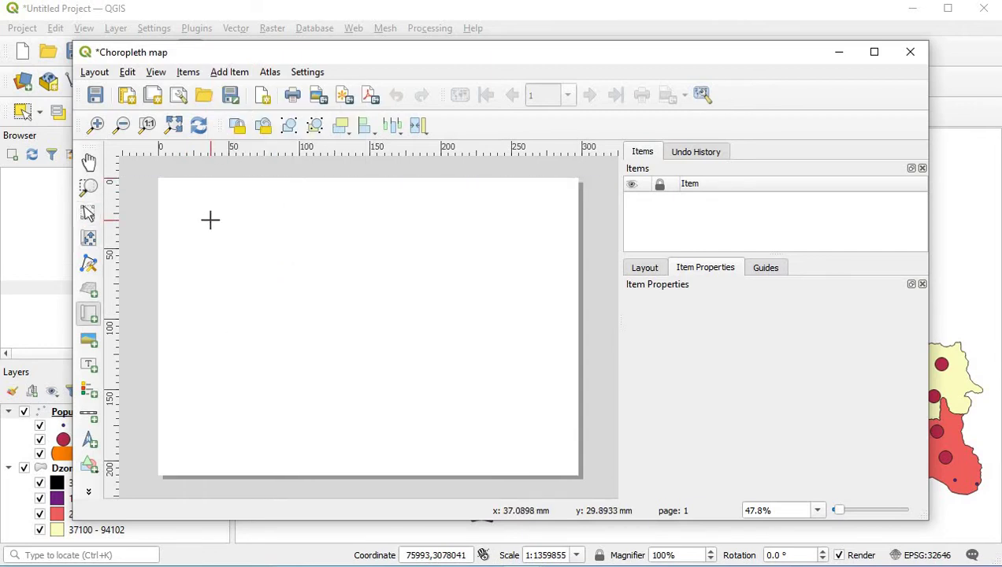
{"action": "left_click_drag", "start_coordinate": [210, 220], "coordinate": [519, 431]}
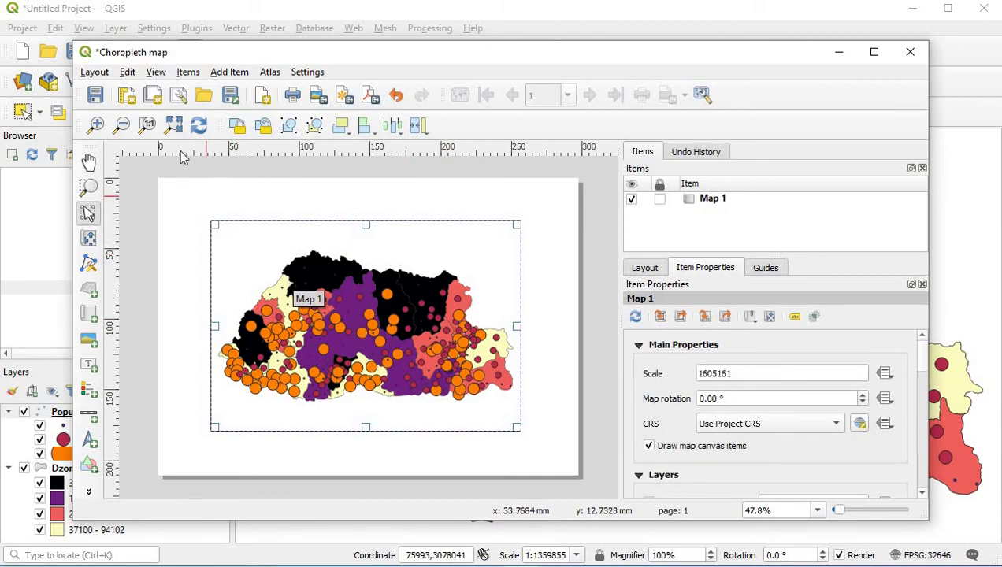
Step: Add a legend to the layout over the upper-left edge of the map item
{"action": "left_click", "coordinate": [226, 73]}
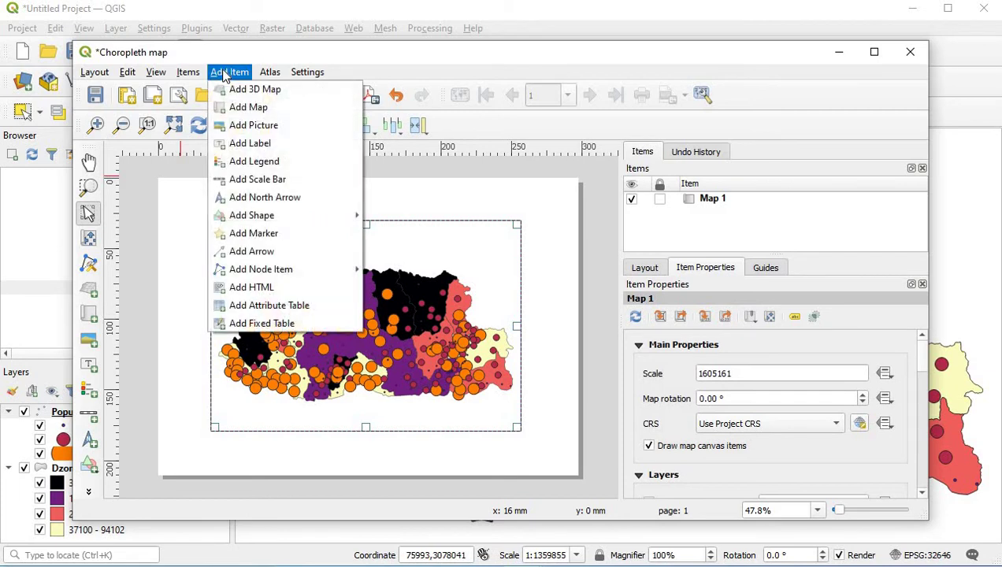
{"action": "left_click", "coordinate": [250, 161]}
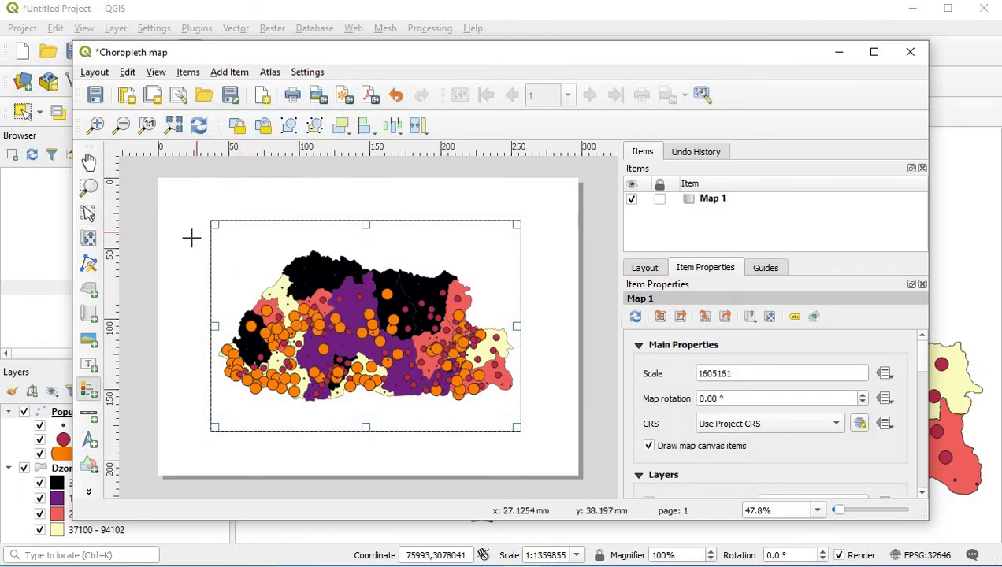
{"action": "left_click_drag", "start_coordinate": [184, 239], "coordinate": [217, 360]}
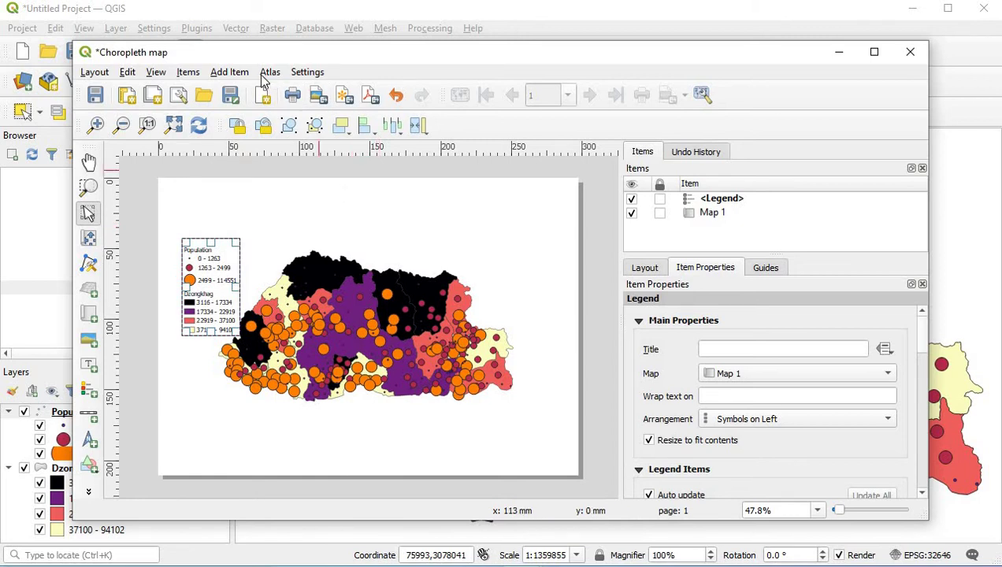
Step: Add a north arrow near the page's upper-right corner and give it the four-pointed star symbol from the arrows SVG group
{"action": "left_click", "coordinate": [237, 77]}
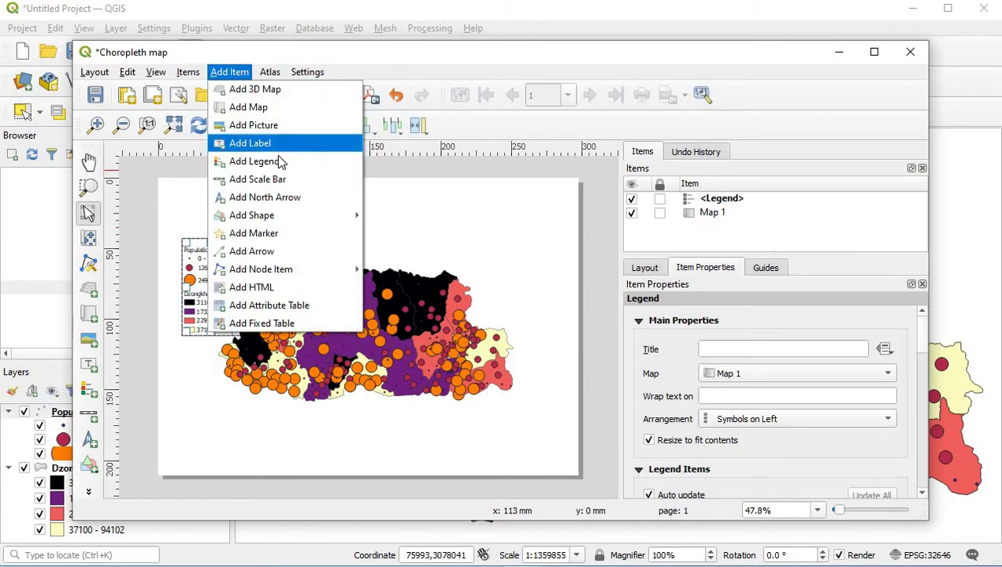
{"action": "left_click", "coordinate": [270, 198]}
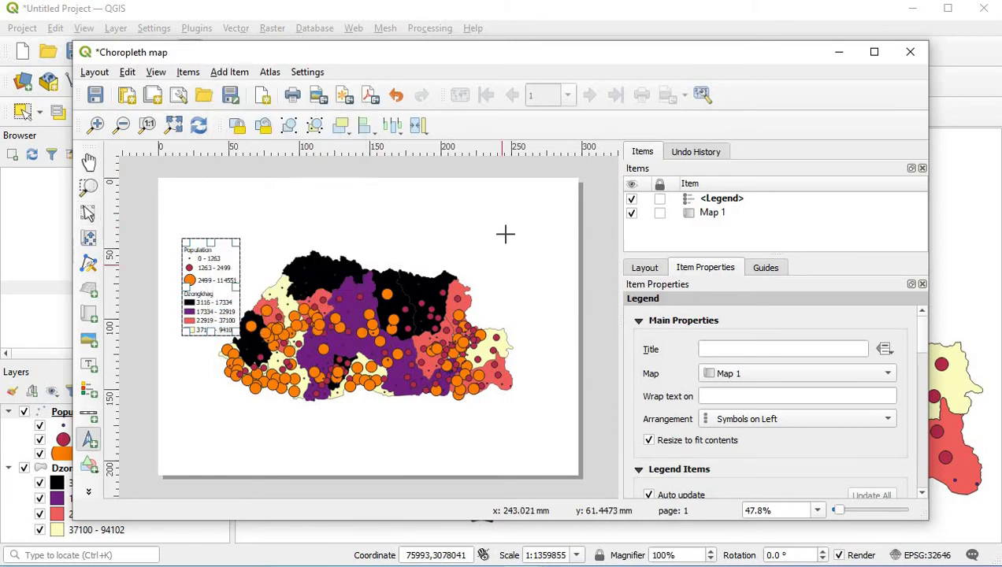
{"action": "left_click_drag", "start_coordinate": [509, 228], "coordinate": [542, 288]}
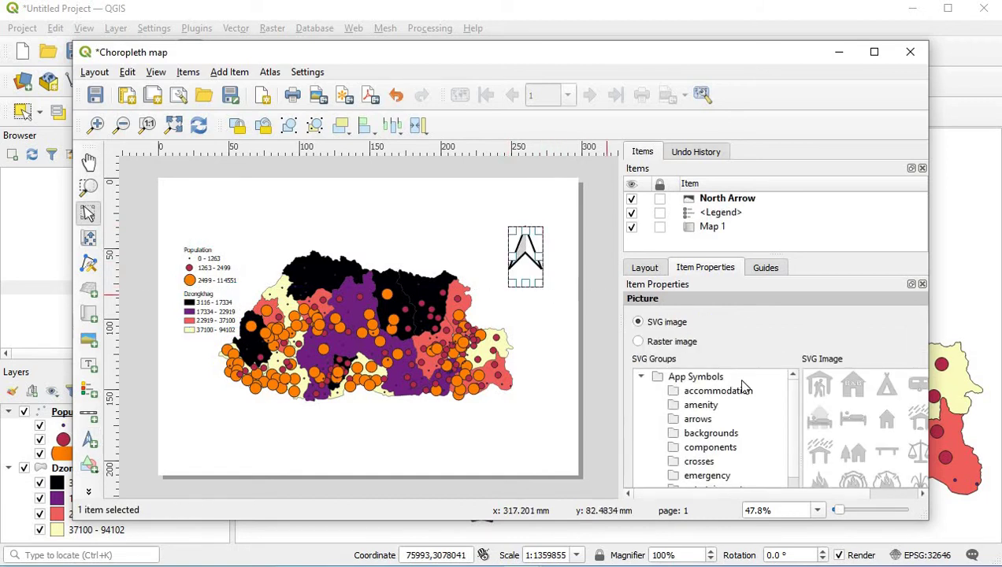
{"action": "left_click", "coordinate": [676, 422]}
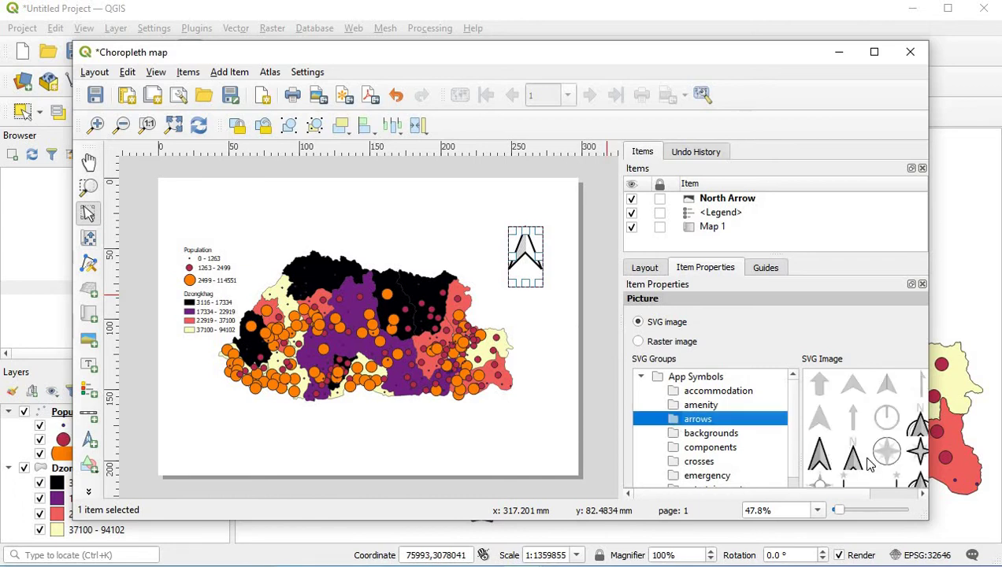
{"action": "left_click", "coordinate": [917, 452]}
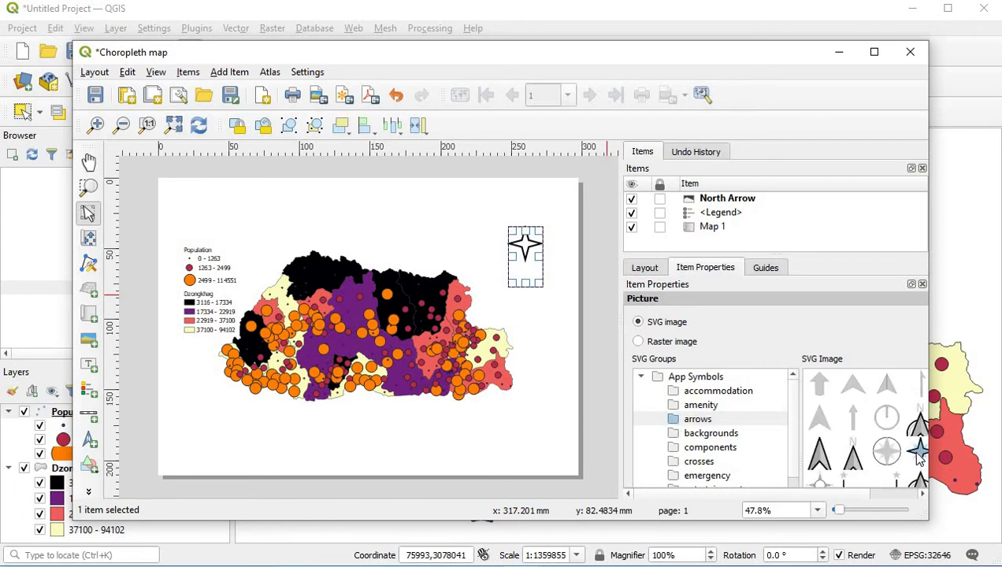
{"action": "left_click", "coordinate": [539, 322]}
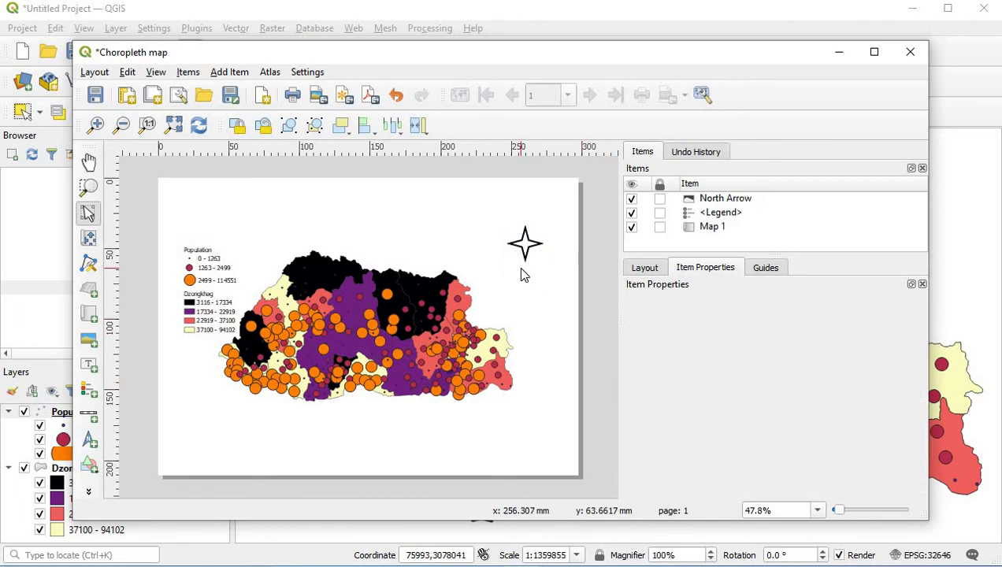
Step: Add a small label just above the north arrow with the text "North"
{"action": "left_click", "coordinate": [229, 72]}
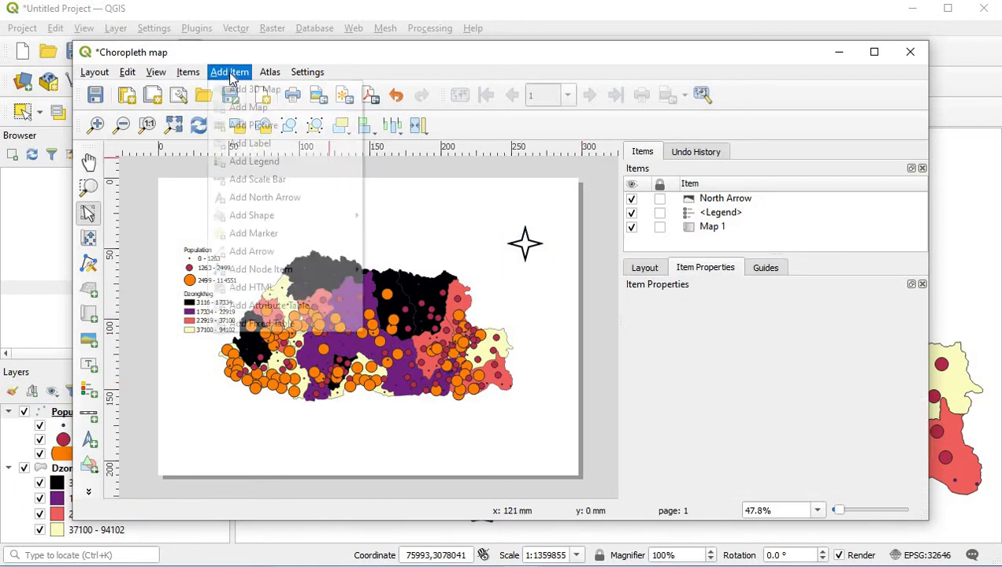
{"action": "left_click", "coordinate": [256, 145]}
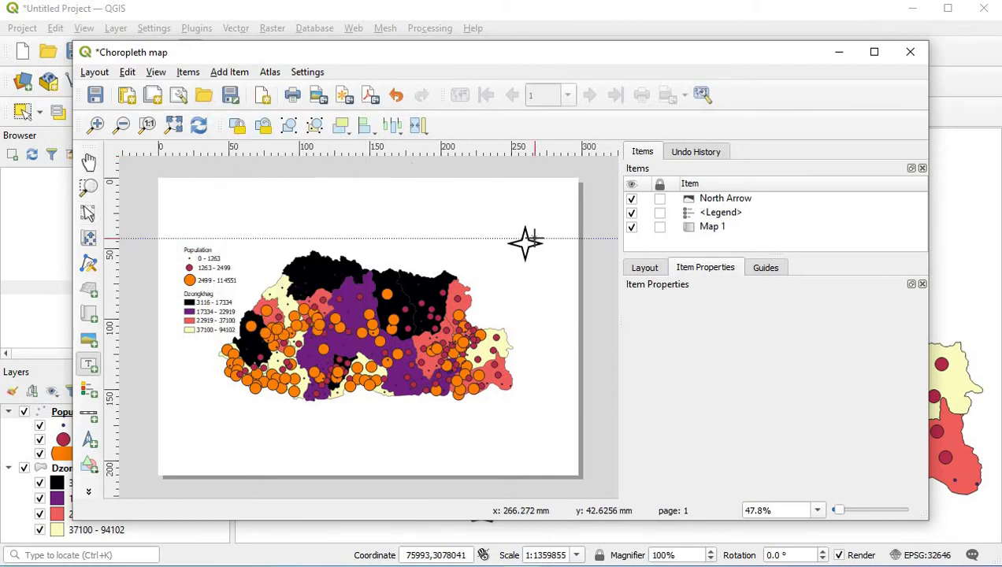
{"action": "left_click_drag", "start_coordinate": [514, 206], "coordinate": [538, 221]}
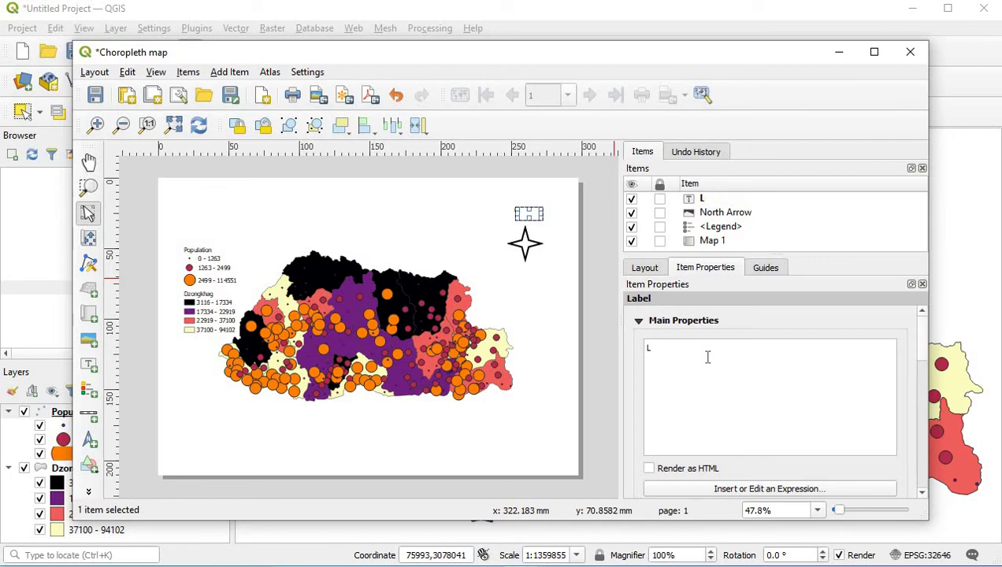
{"action": "key", "text": "BackSpace"}
{"action": "type", "text": "North"}
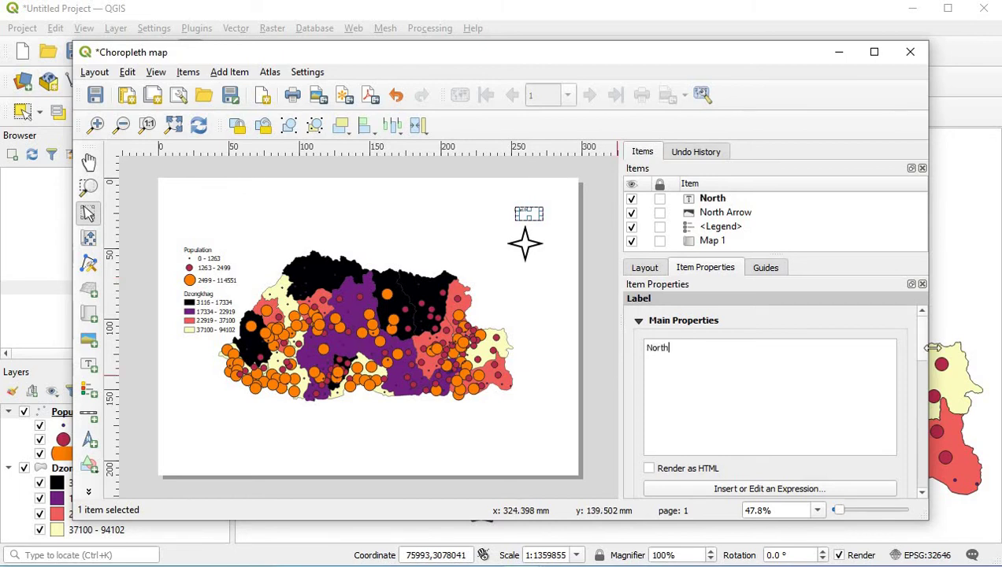
Step: Set the North label's font size to 14 pt and its font colour to the recently used purple
{"action": "left_click_drag", "start_coordinate": [922, 350], "coordinate": [919, 394]}
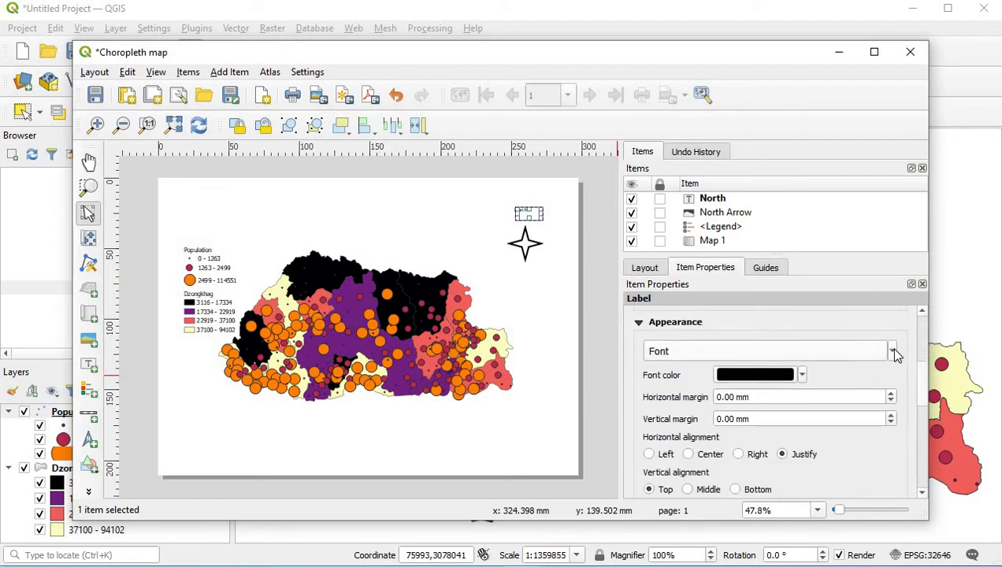
{"action": "left_click", "coordinate": [890, 350]}
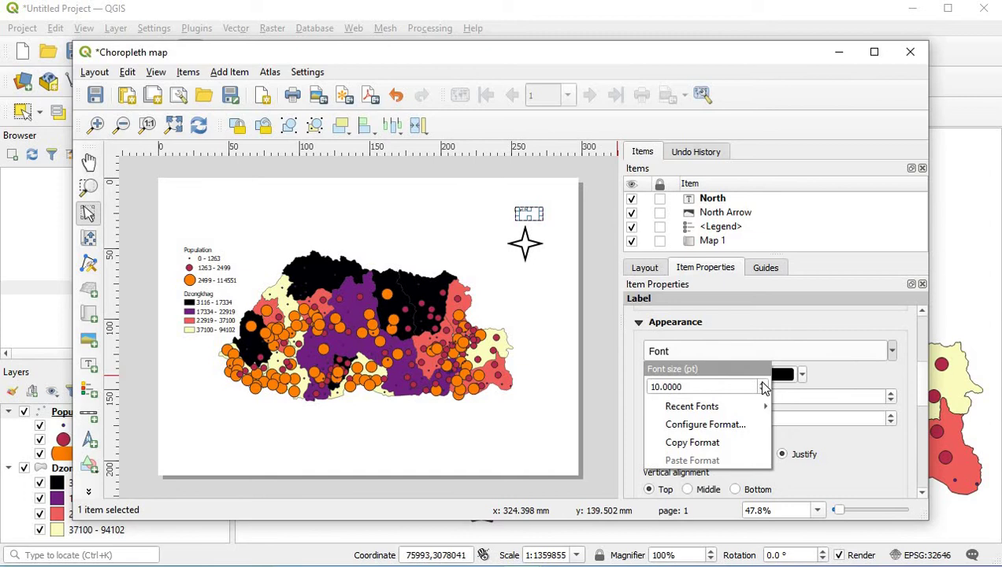
{"action": "left_click", "coordinate": [762, 383]}
{"action": "left_click", "coordinate": [762, 382]}
{"action": "left_click", "coordinate": [762, 383]}
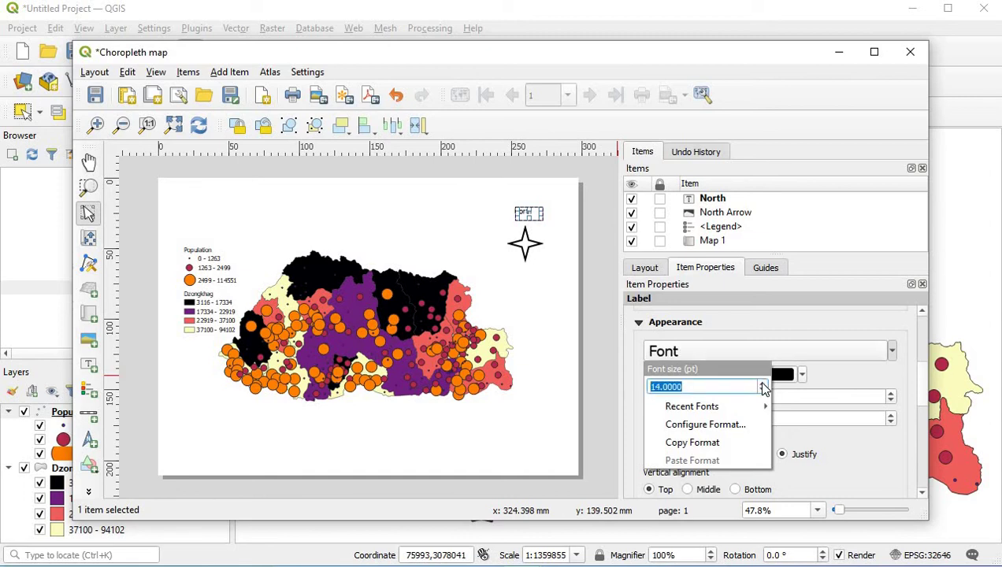
{"action": "left_click", "coordinate": [762, 383]}
{"action": "left_click", "coordinate": [838, 386]}
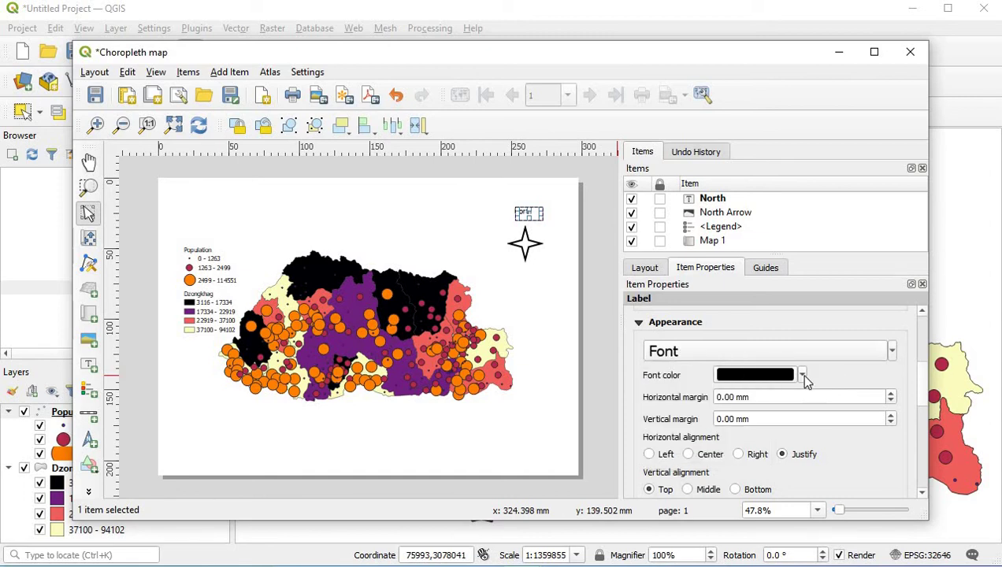
{"action": "left_click", "coordinate": [802, 375]}
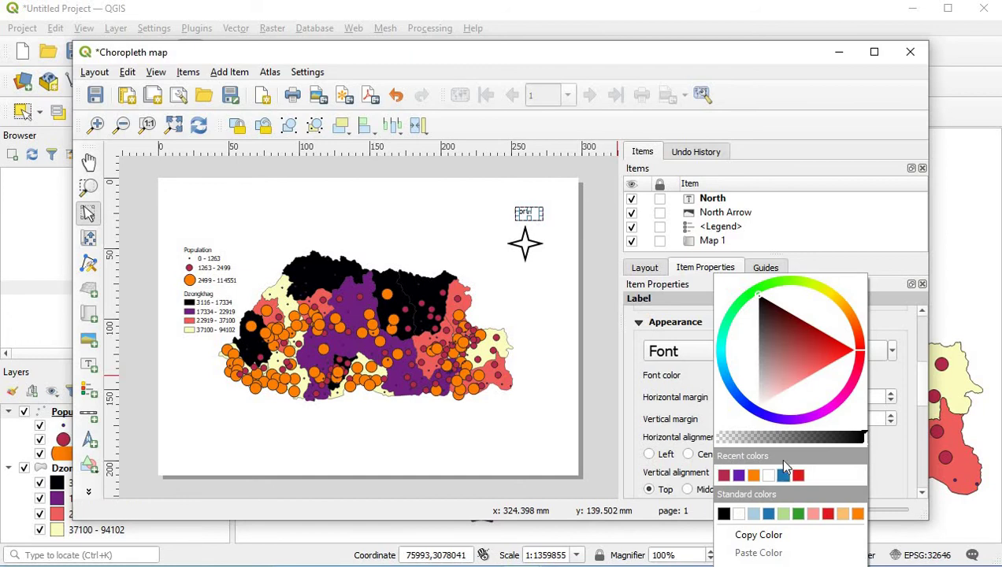
{"action": "left_click", "coordinate": [738, 476]}
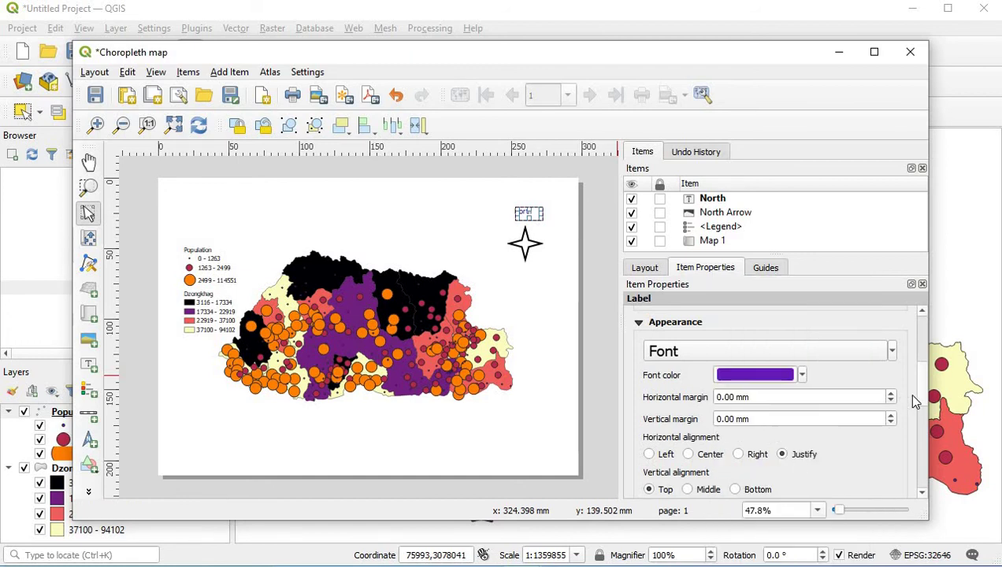
Step: Align the North label's text to Center horizontally and Middle vertically
{"action": "left_click", "coordinate": [688, 455]}
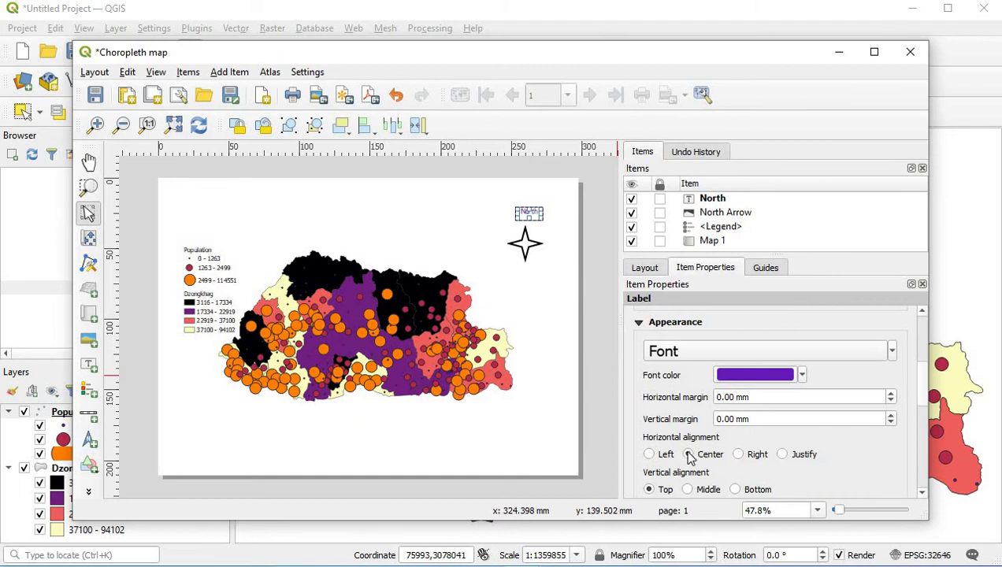
{"action": "scroll", "coordinate": [923, 391], "scroll_direction": "down", "scroll_amount": 3}
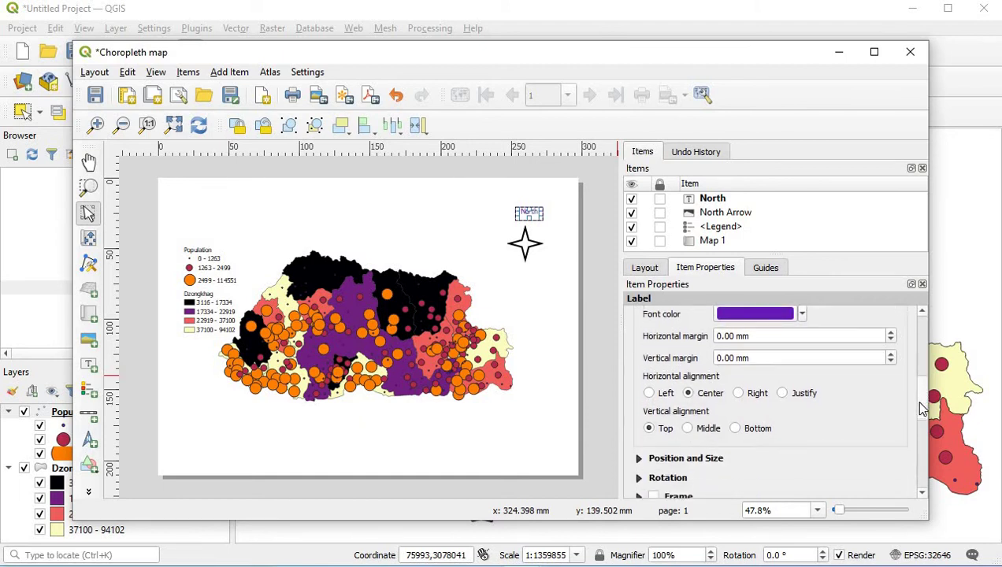
{"action": "left_click", "coordinate": [688, 425]}
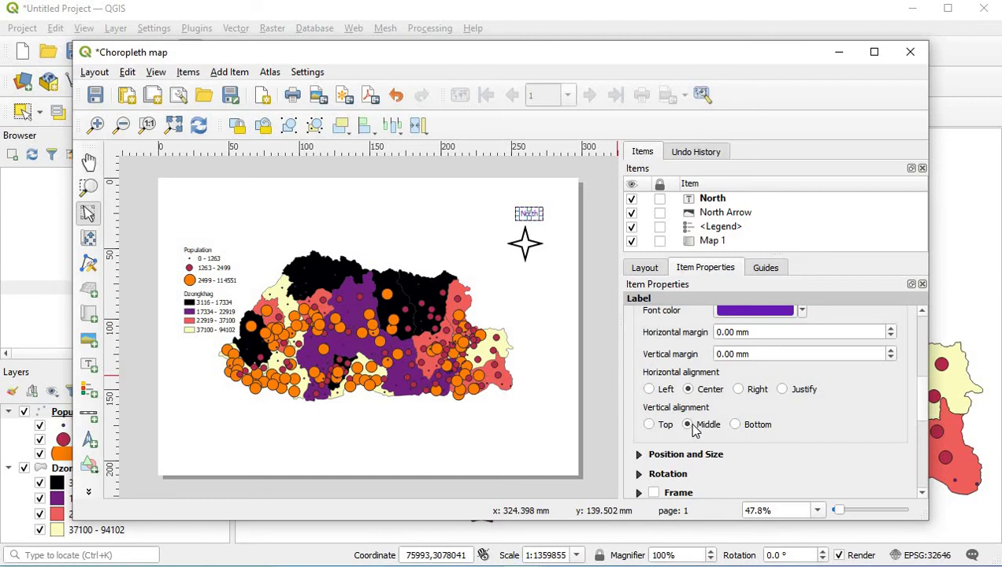
{"action": "left_click", "coordinate": [561, 367]}
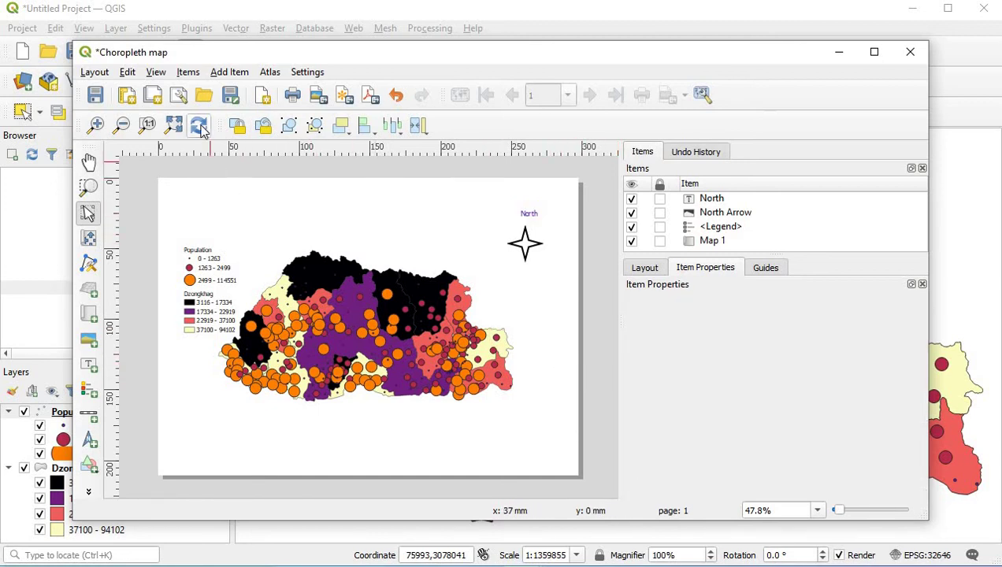
Step: Add a scale bar to the layout page below the map of Bhutan
{"action": "left_click", "coordinate": [228, 72]}
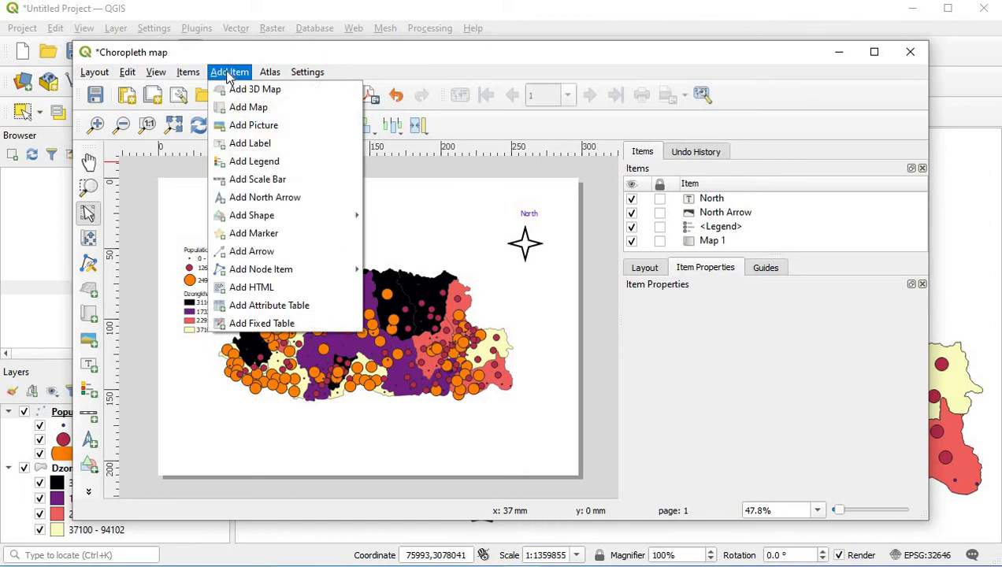
{"action": "left_click", "coordinate": [254, 179]}
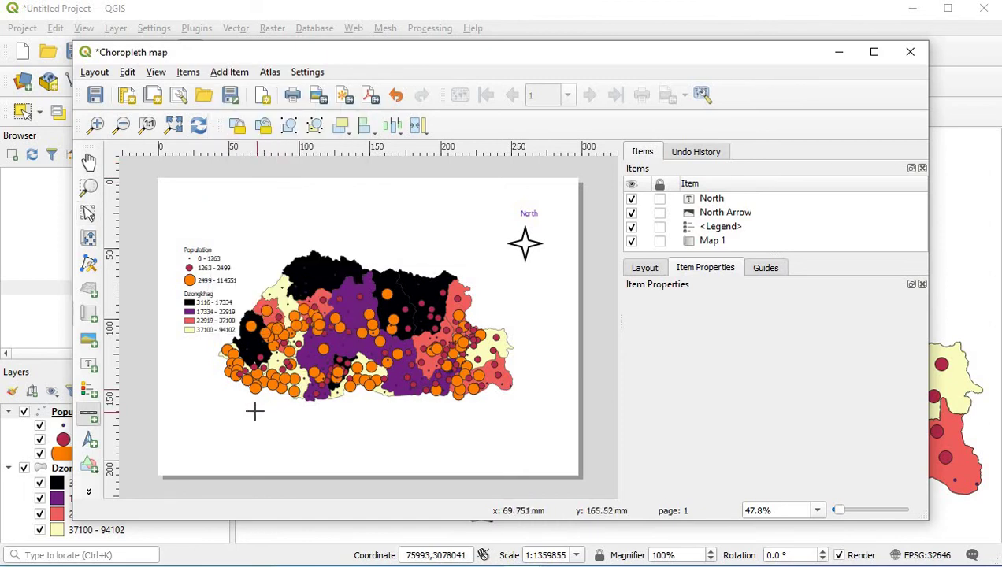
{"action": "left_click_drag", "start_coordinate": [258, 422], "coordinate": [442, 448]}
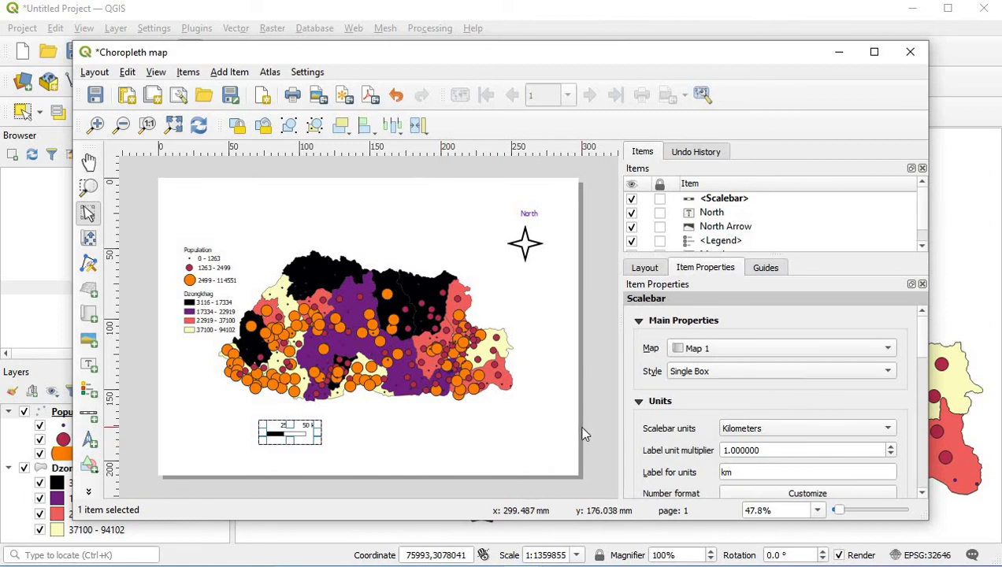
Step: Set the scale bar's number of right segments to 9
{"action": "left_click_drag", "start_coordinate": [922, 355], "coordinate": [919, 398]}
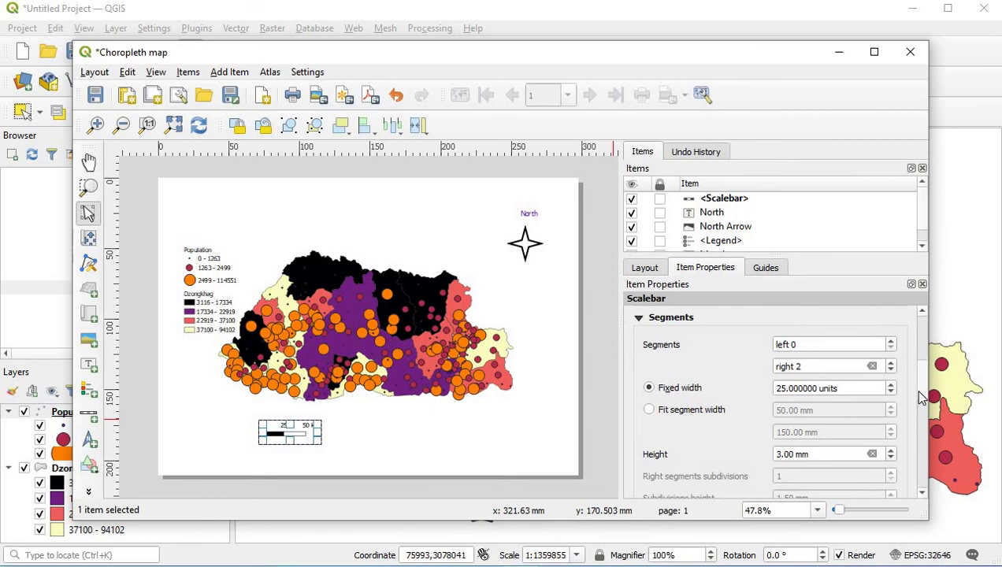
{"action": "left_click", "coordinate": [889, 363]}
{"action": "left_click", "coordinate": [889, 363]}
{"action": "left_click", "coordinate": [890, 363]}
{"action": "left_click", "coordinate": [890, 363]}
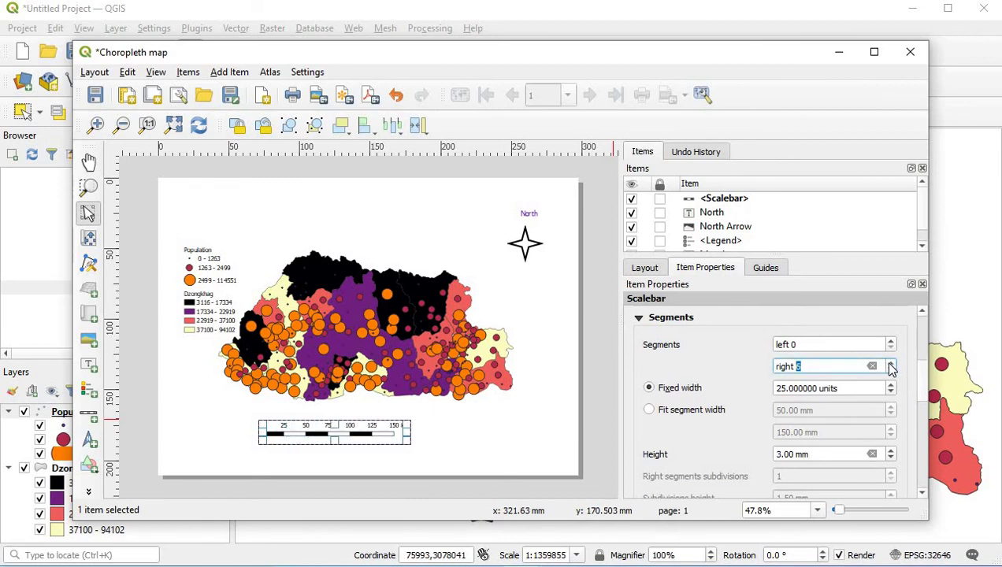
{"action": "left_click", "coordinate": [889, 363]}
{"action": "left_click", "coordinate": [890, 363]}
{"action": "left_click", "coordinate": [889, 363]}
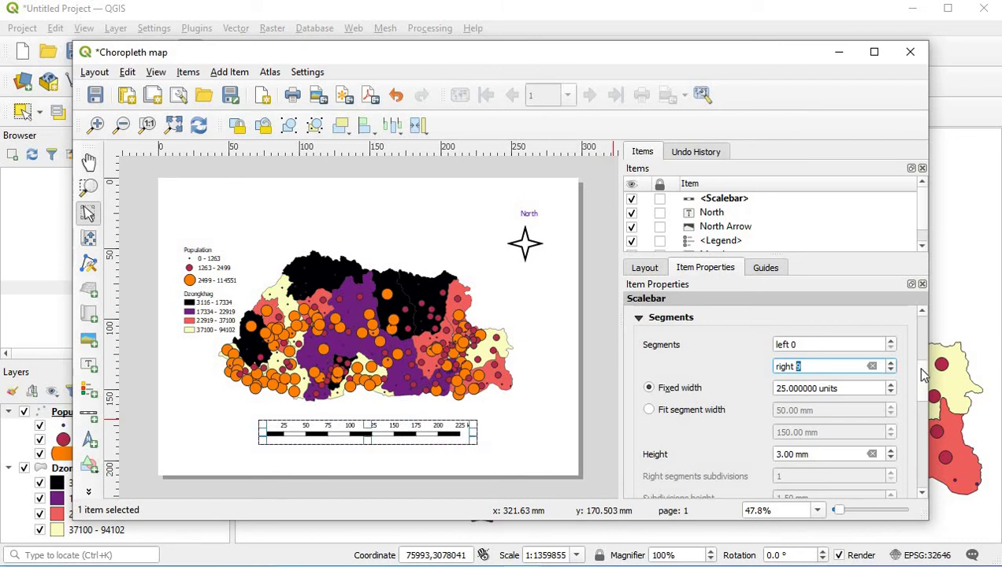
Step: Set the scale bar's height to 5 mm
{"action": "scroll", "coordinate": [920, 376], "scroll_direction": "down", "scroll_amount": 3}
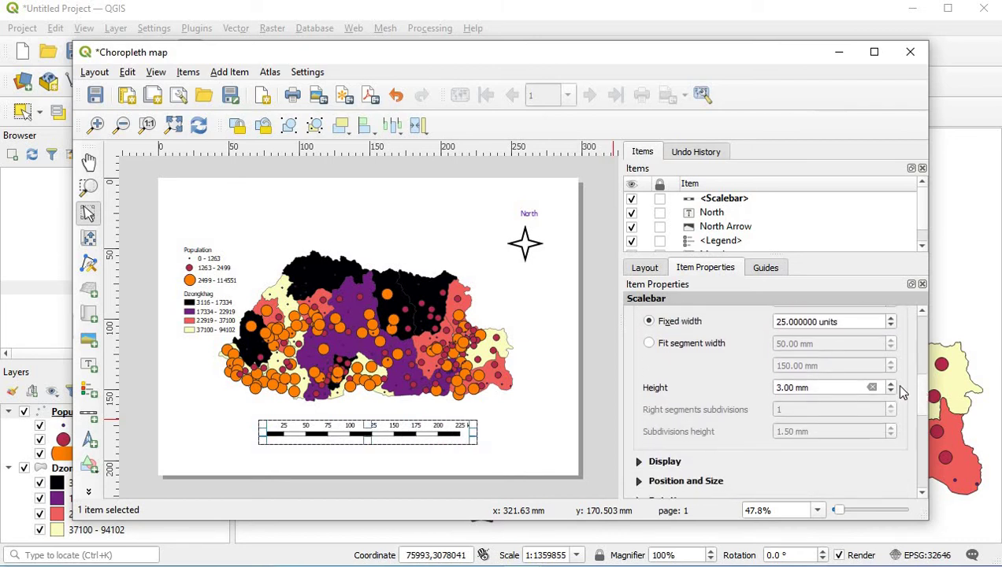
{"action": "left_click", "coordinate": [890, 384]}
{"action": "left_click", "coordinate": [890, 384]}
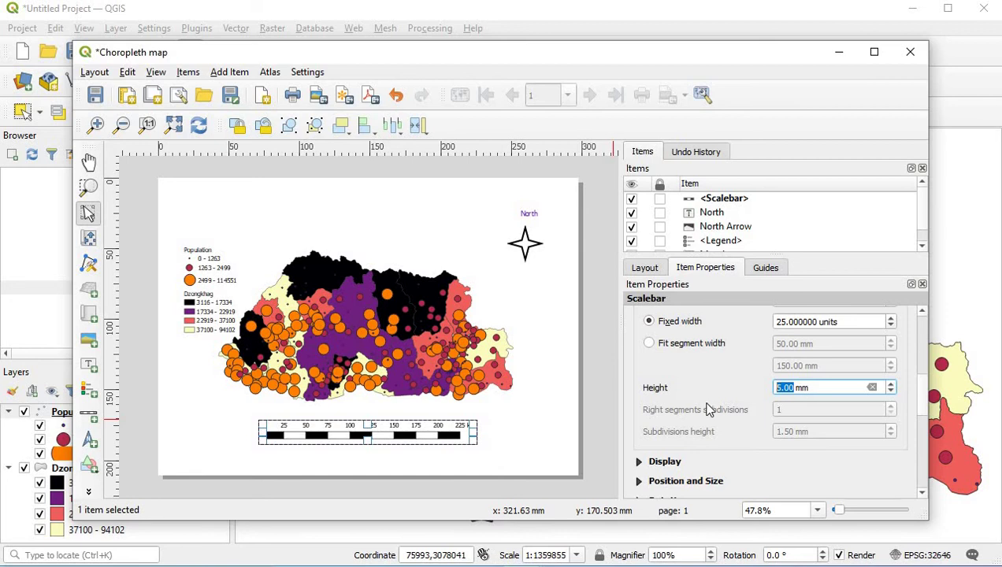
{"action": "left_click", "coordinate": [555, 419]}
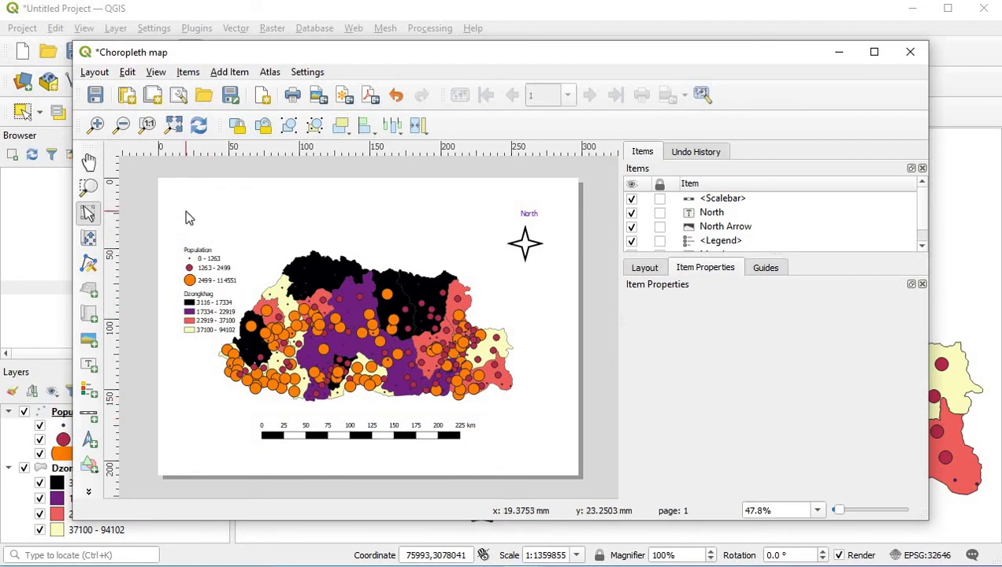
Step: Export the layout as a JPEG image named Choropleth map to the Desktop at 300 dpi
{"action": "left_click", "coordinate": [95, 71]}
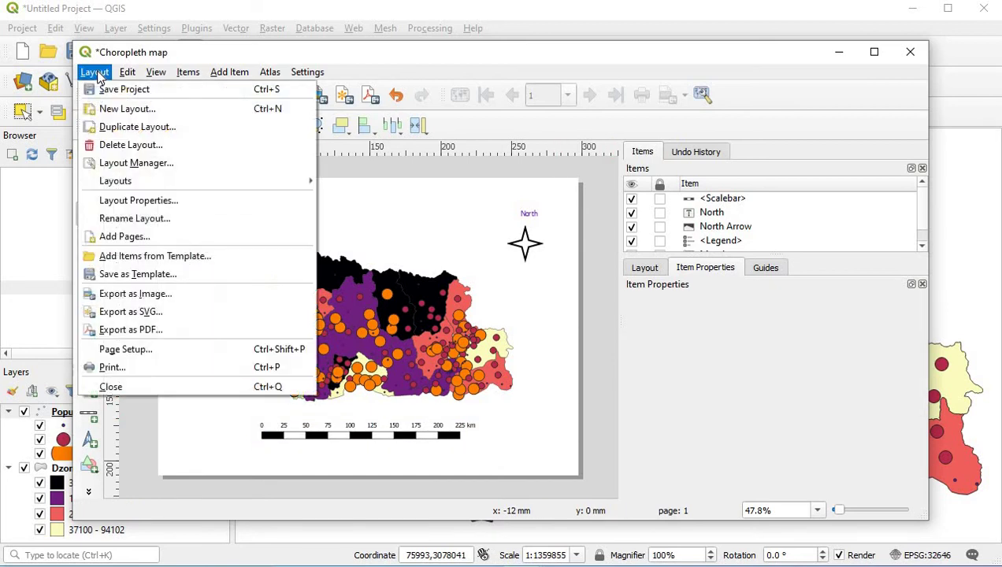
{"action": "left_click", "coordinate": [142, 294]}
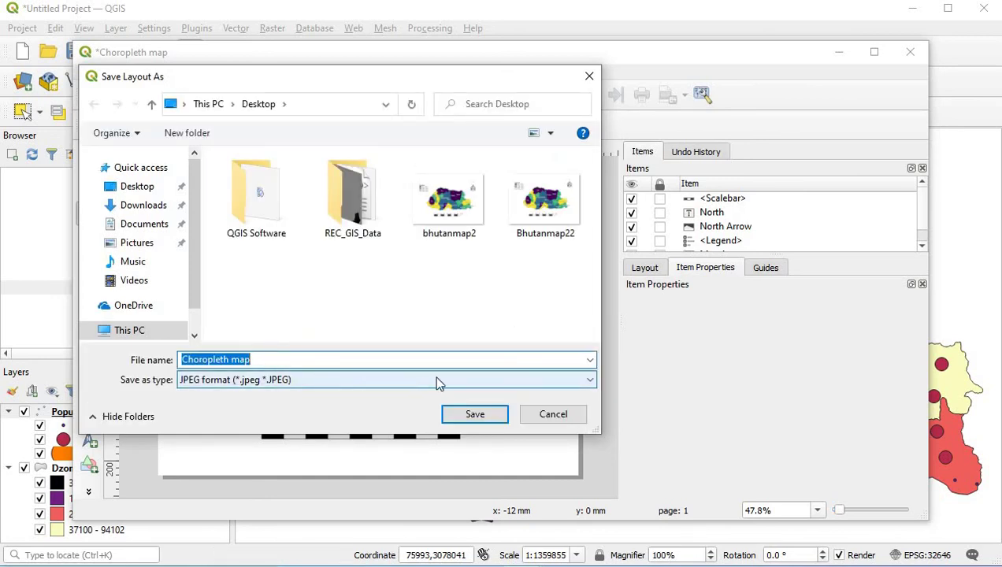
{"action": "left_click", "coordinate": [588, 381]}
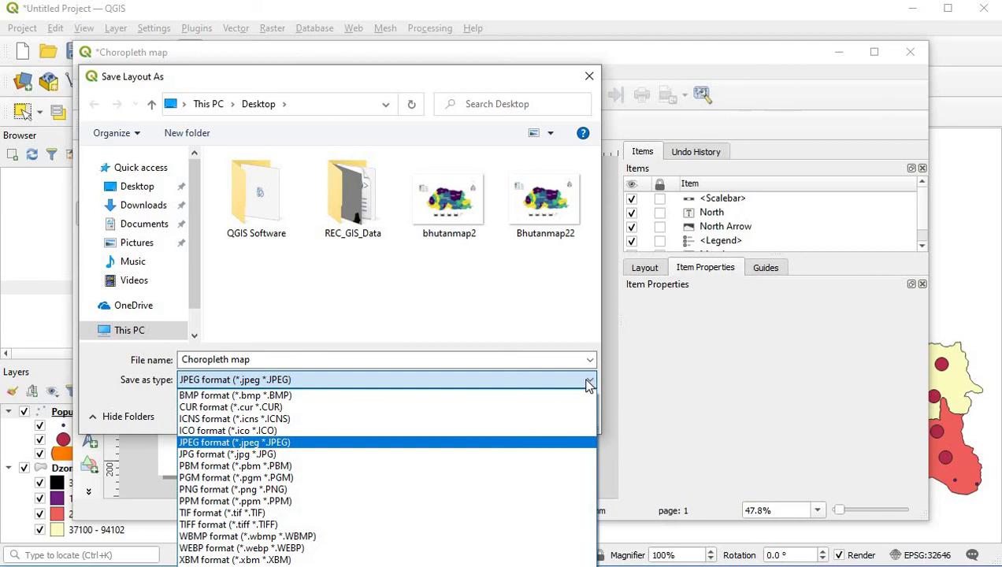
{"action": "left_click", "coordinate": [588, 383]}
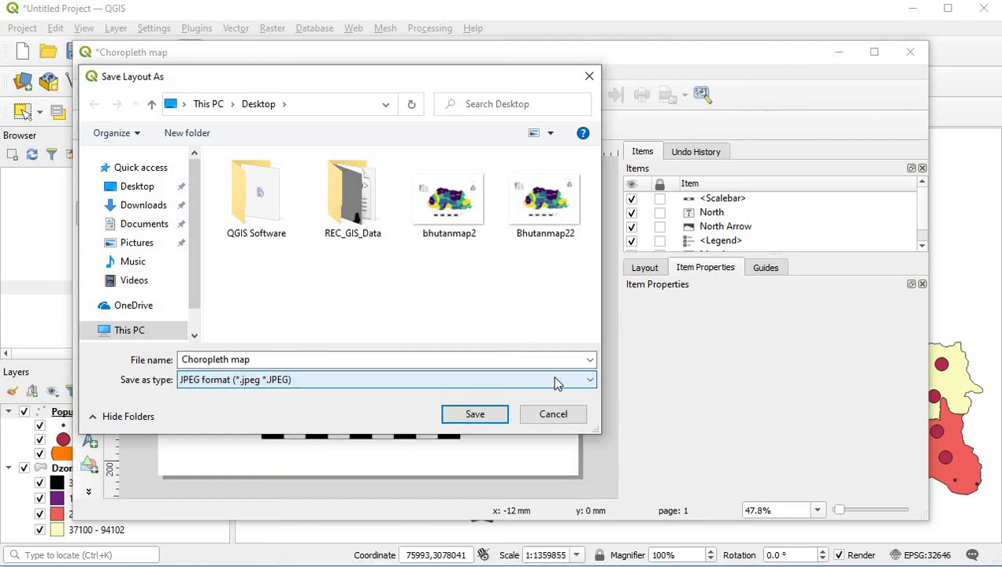
{"action": "left_click", "coordinate": [477, 415]}
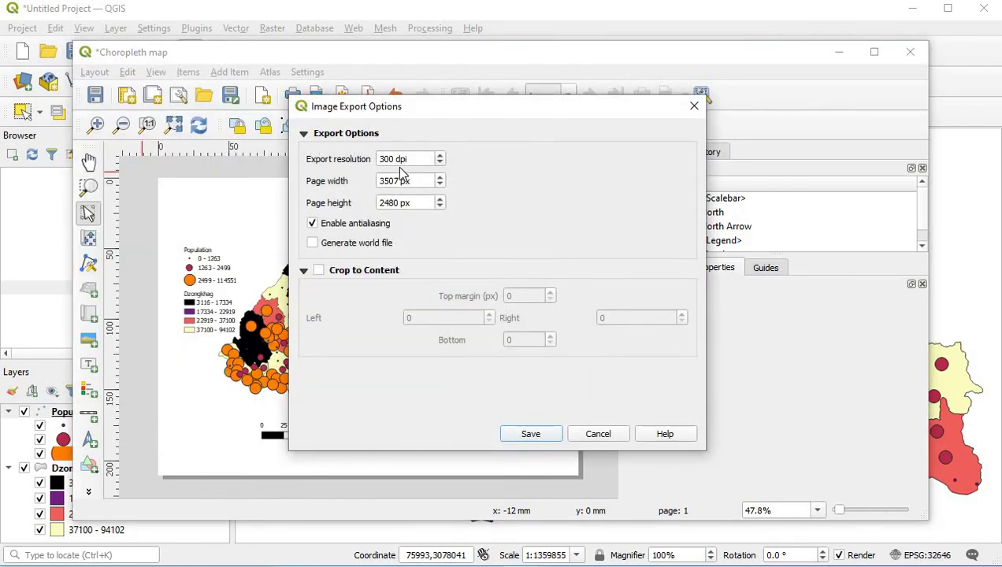
{"action": "left_click", "coordinate": [539, 433]}
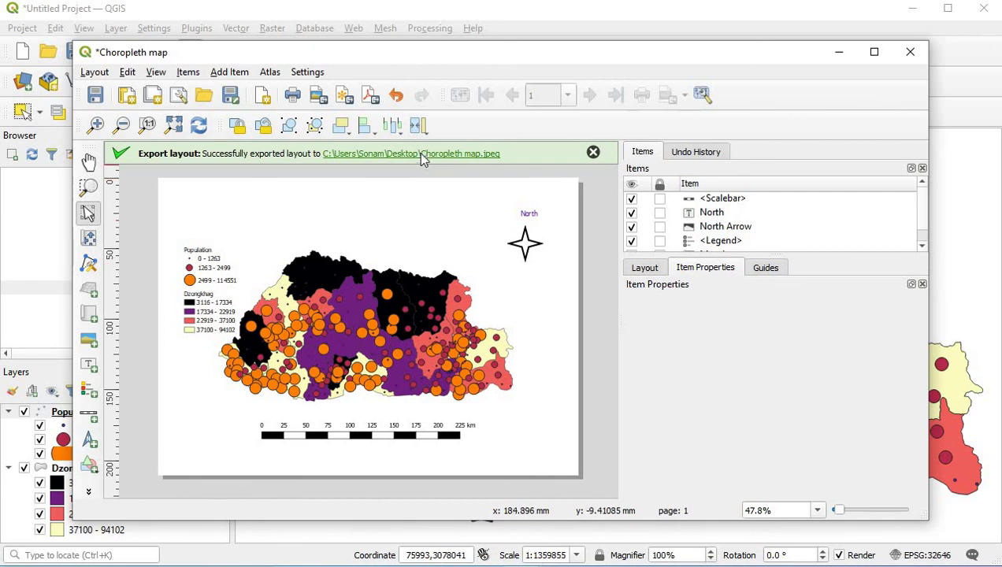
Step: Open the folder containing the exported layout and select the Choropleth map image file
{"action": "left_click", "coordinate": [421, 154]}
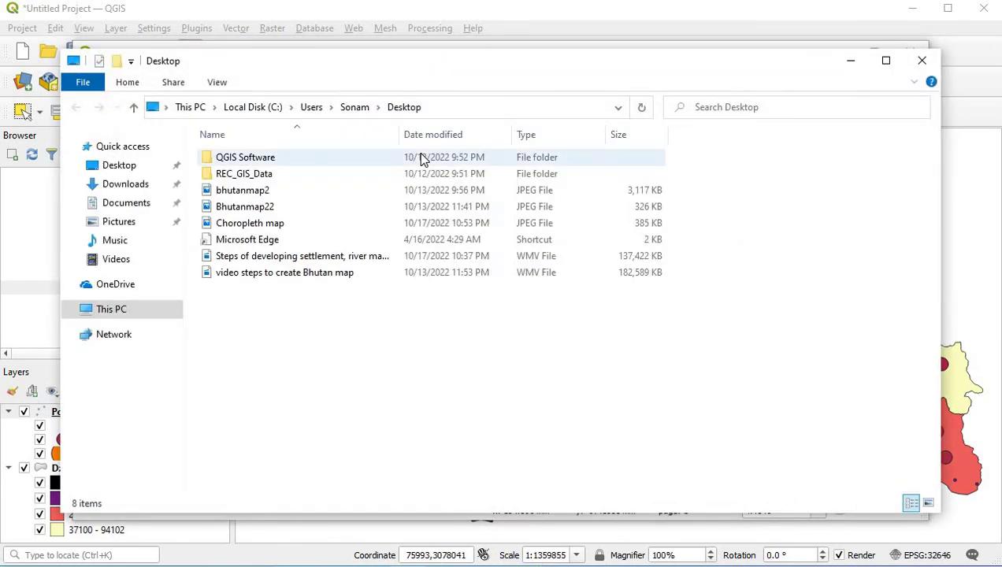
{"action": "key", "text": "c"}
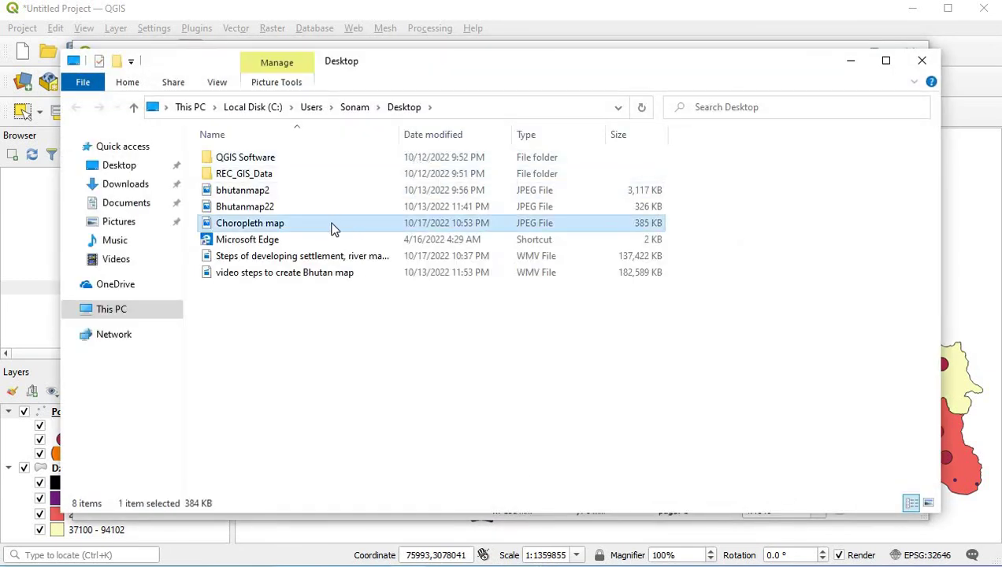